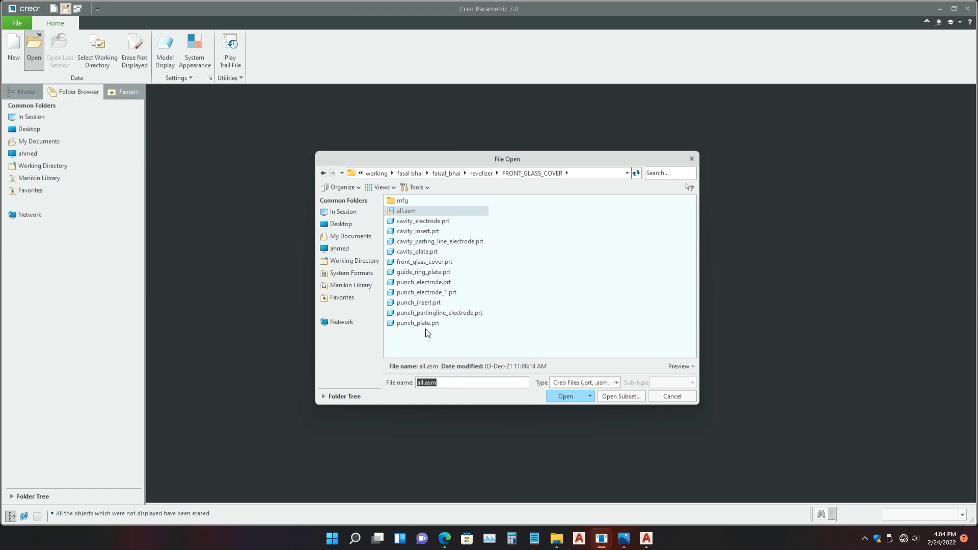
# Enter FRONT_GLASS_COVER as the file name to open
pyautogui.write('FRONT_GLASS_COVER')
# Open the FRONT_GLASS_COVER part, then orbit and zoom to inspect it in 3D
pyautogui.click(570, 396)
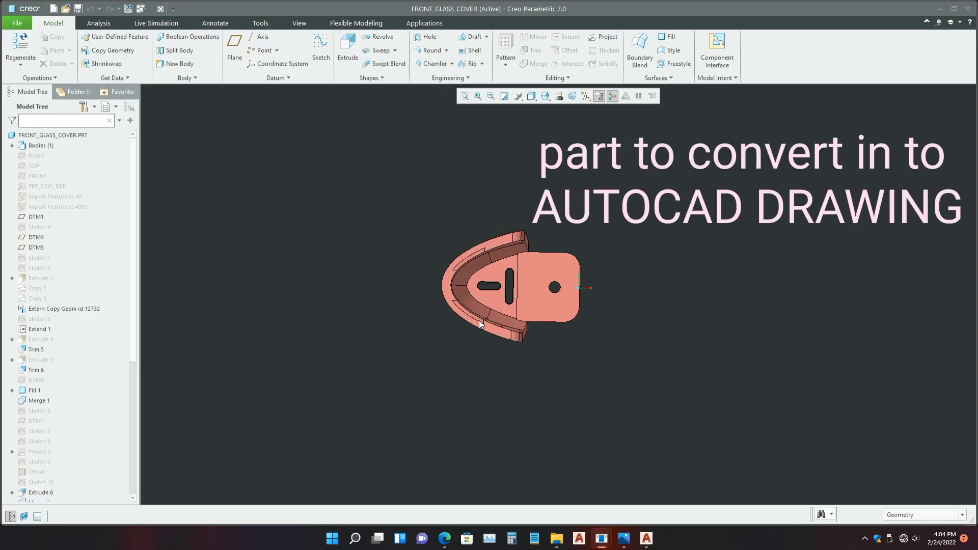
pyautogui.moveTo(479, 320)
pyautogui.mouseDown(button='middle')
pyautogui.moveTo(453, 282)
pyautogui.moveTo(527, 406)
pyautogui.mouseUp(button='middle')
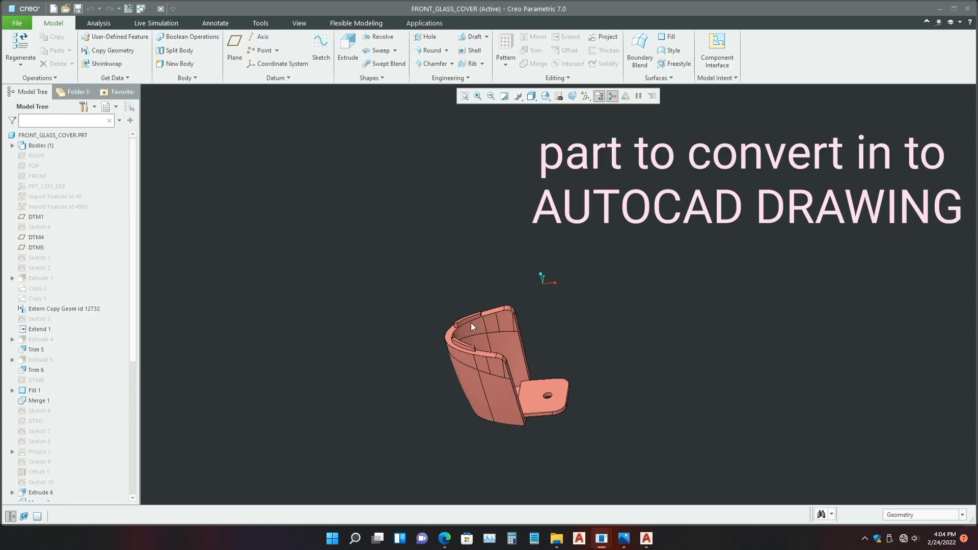
pyautogui.scroll(-2, 545, 399)
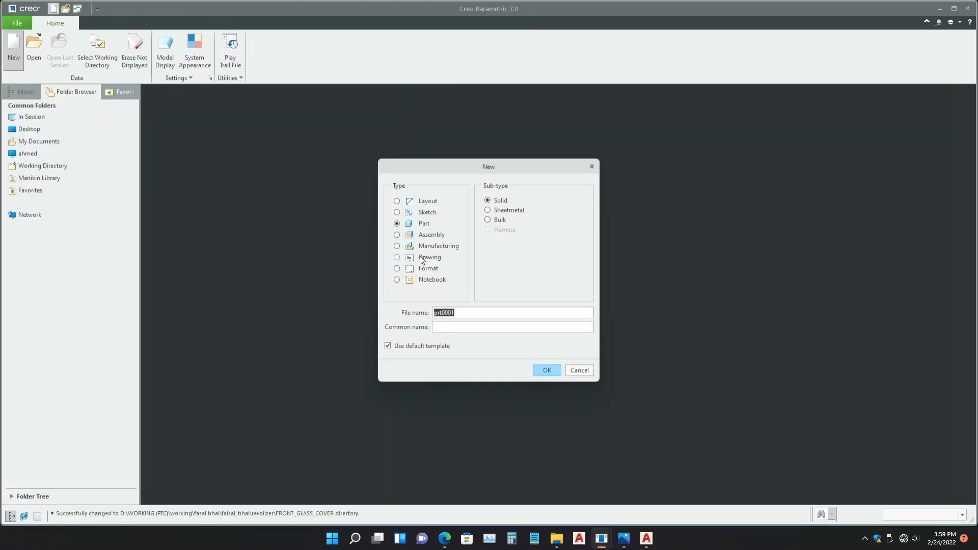
# Start a new Drawing file with the default template turned off
pyautogui.click(422, 258)
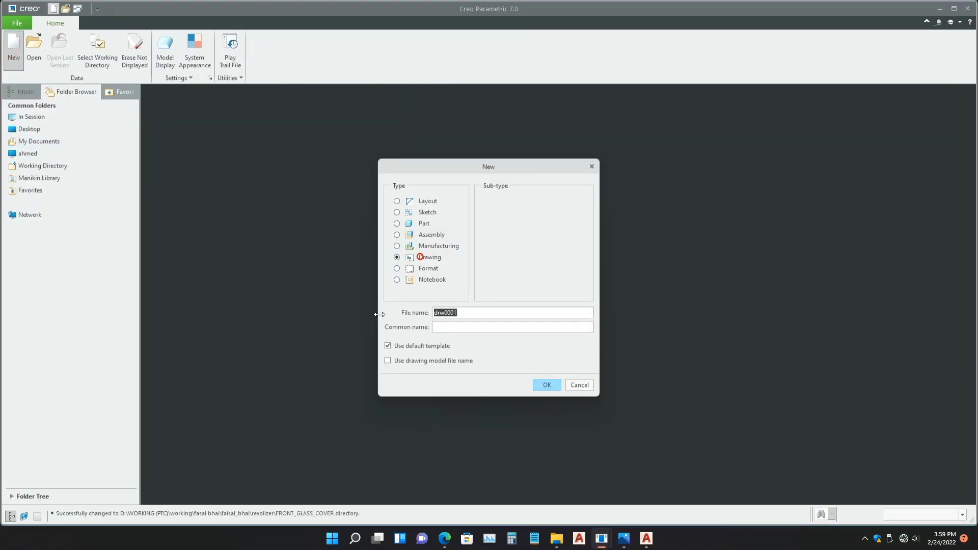
pyautogui.click(387, 345)
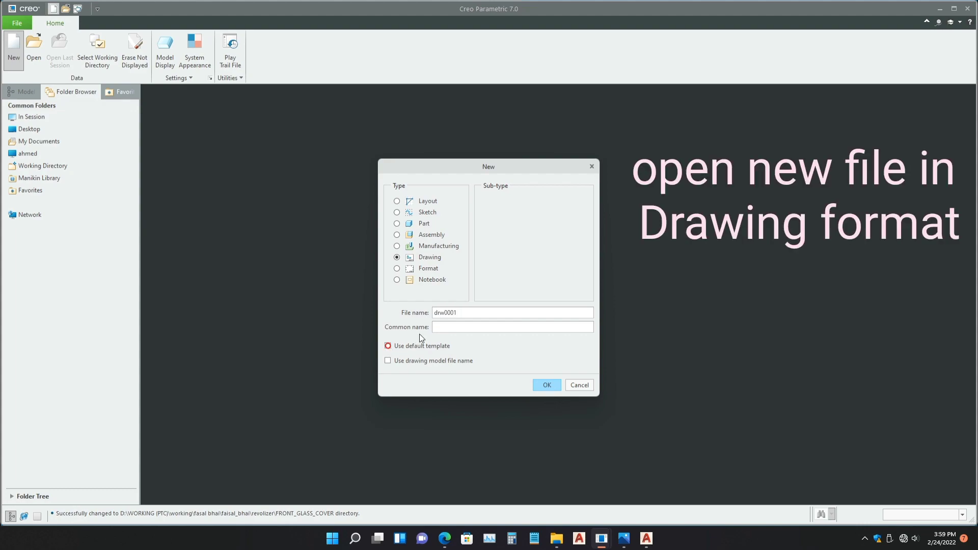
pyautogui.click(537, 386)
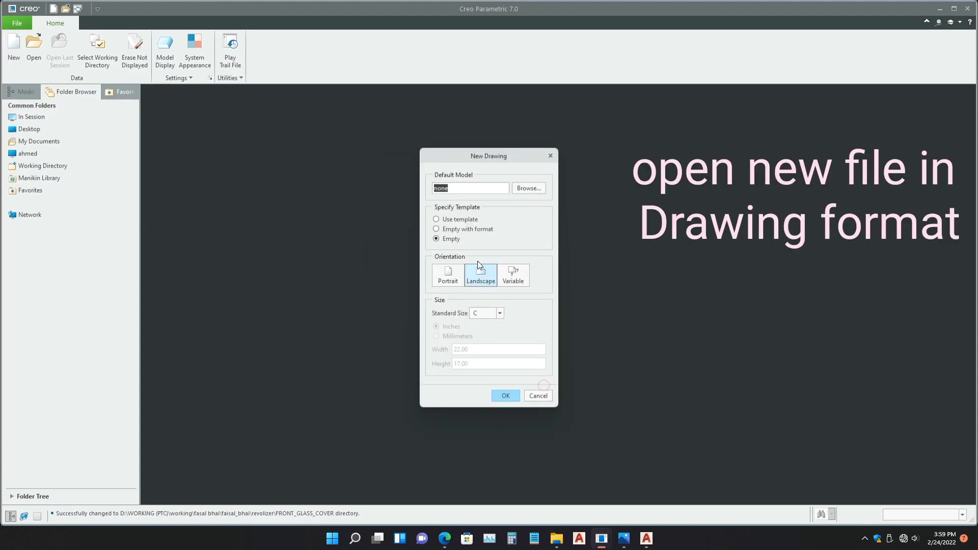
# Base the drawing on the a0_drawing template with FRONT_GLASS_COVER as the default model
pyautogui.click(460, 223)
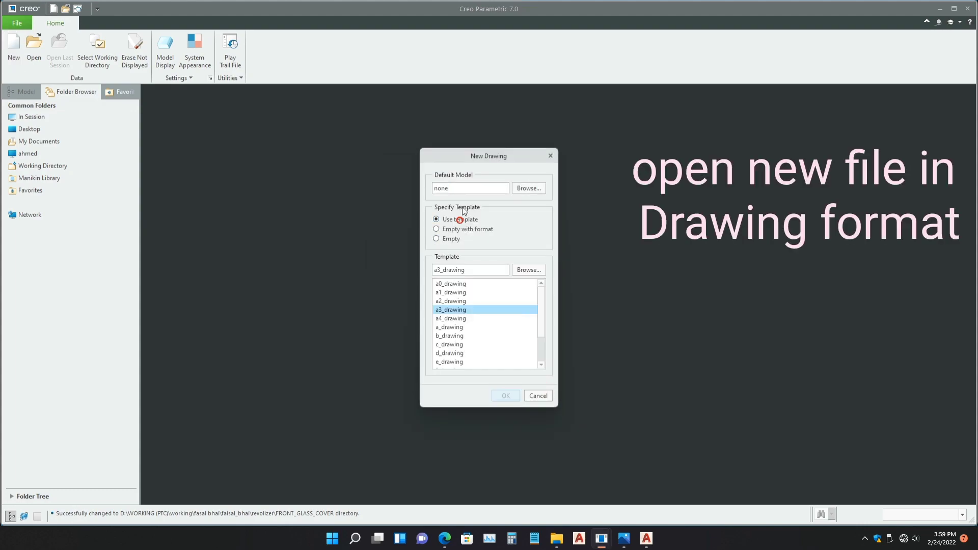
pyautogui.click(450, 283)
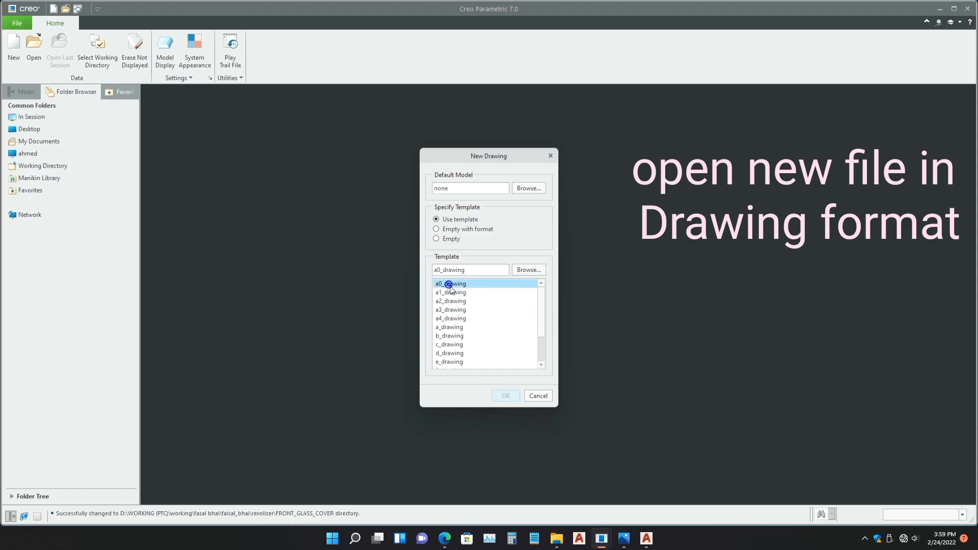
pyautogui.doubleClick(463, 188)
pyautogui.write('FRONT_GLASS_COVER')
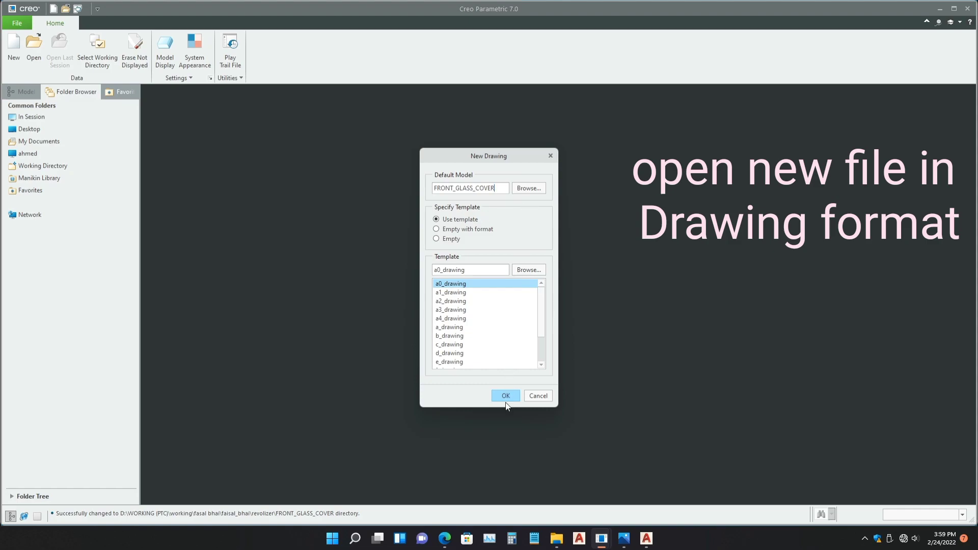
pyautogui.click(508, 395)
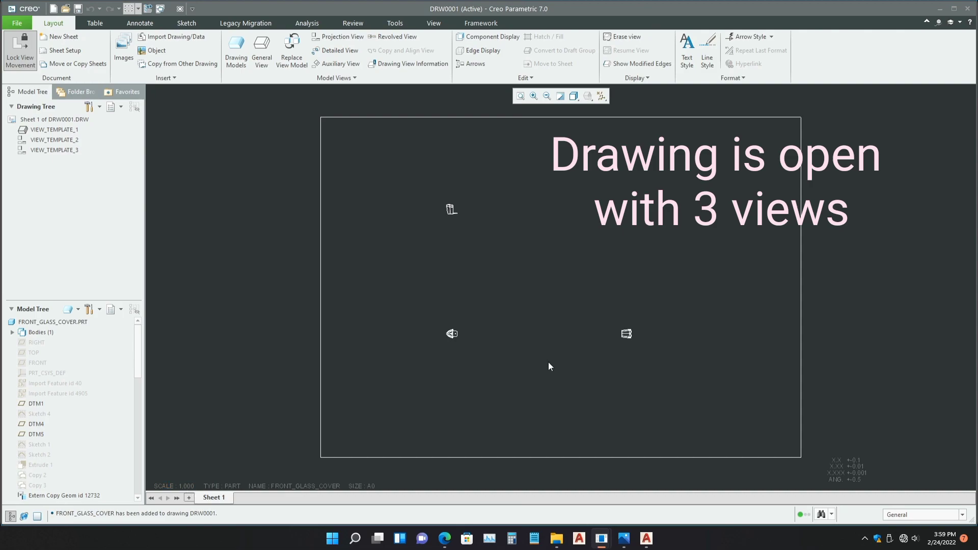
# Change the sheet scale to 6, then settle on a scale of 5
pyautogui.doubleClick(189, 486)
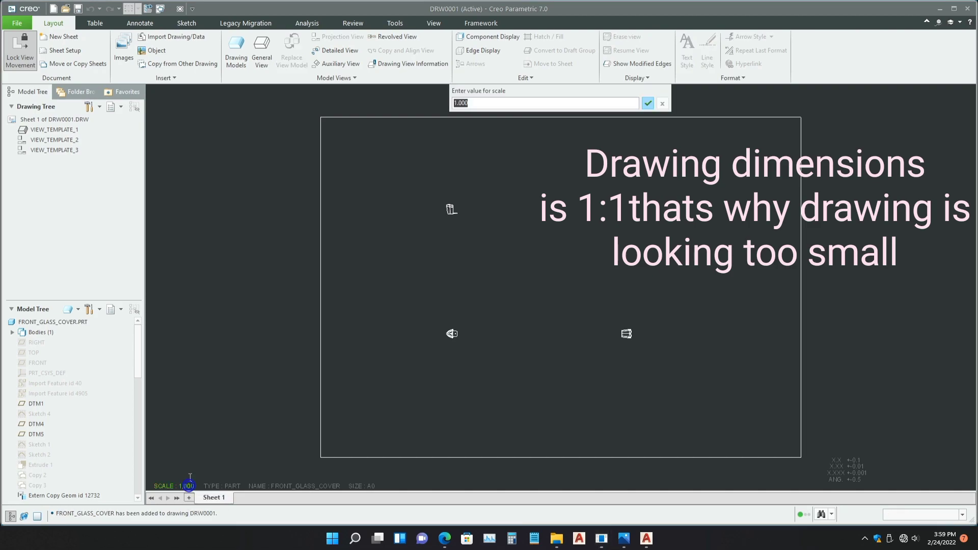
pyautogui.write('6')
pyautogui.press('Return')
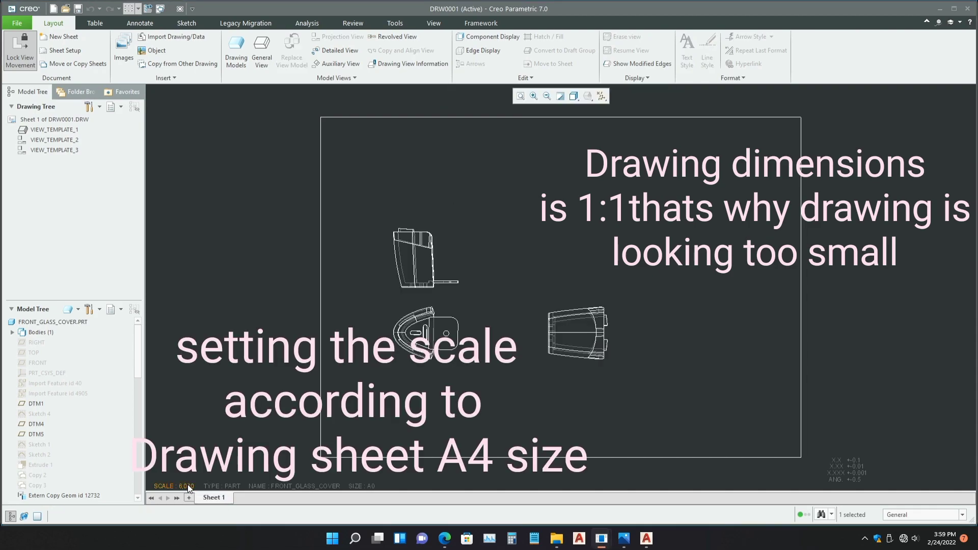
pyautogui.doubleClick(187, 487)
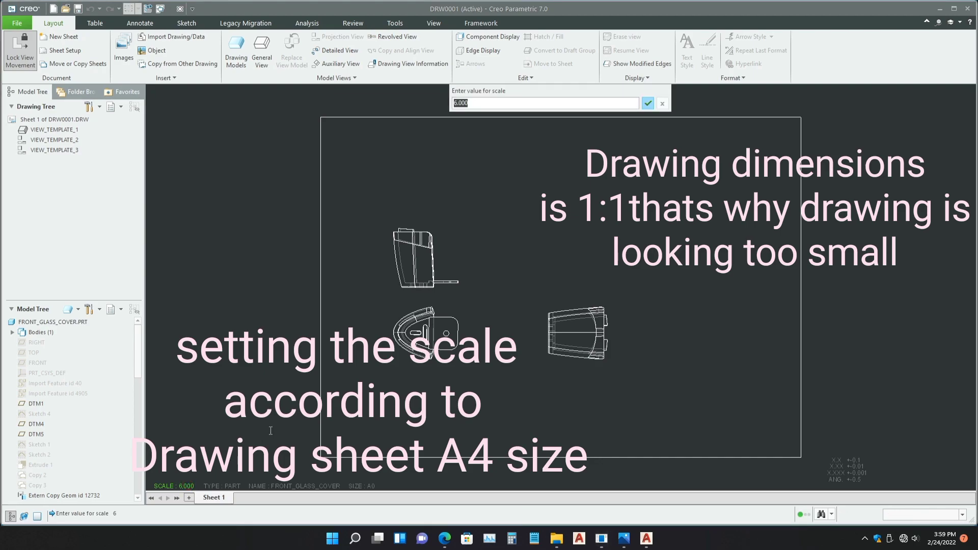
pyautogui.write('5')
pyautogui.press('Return')
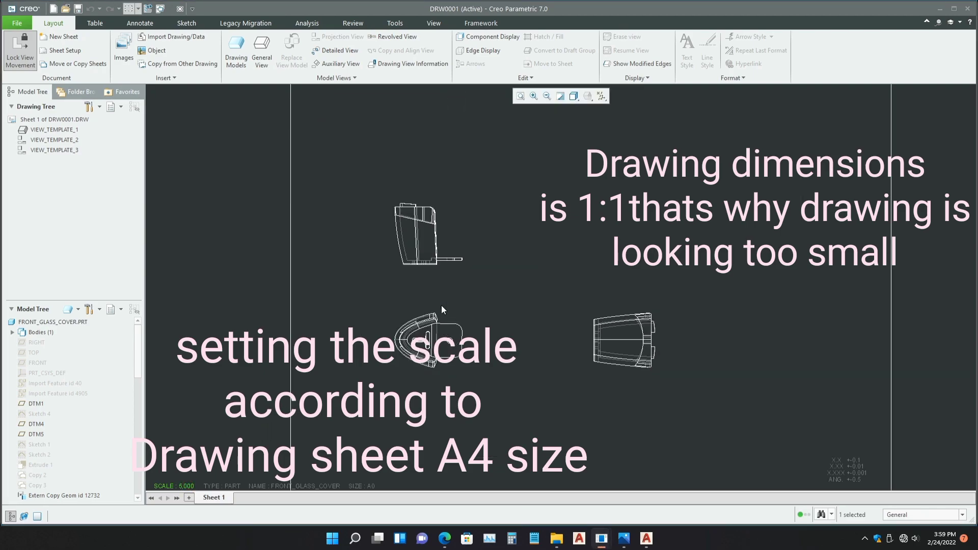
pyautogui.scroll(1, 459, 323)
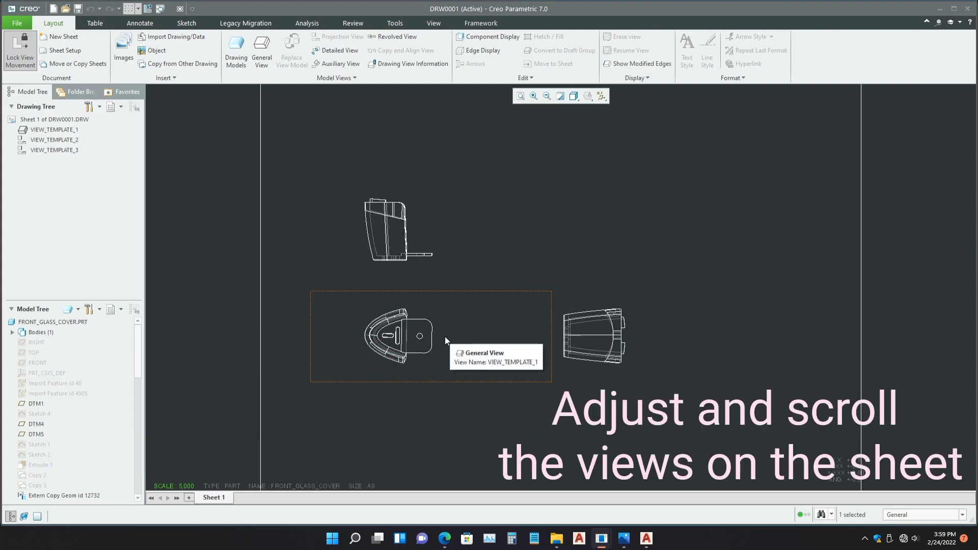
# Zoom in and select the lower-left view, VIEW_TEMPLATE_1
pyautogui.scroll(1, 444, 336)
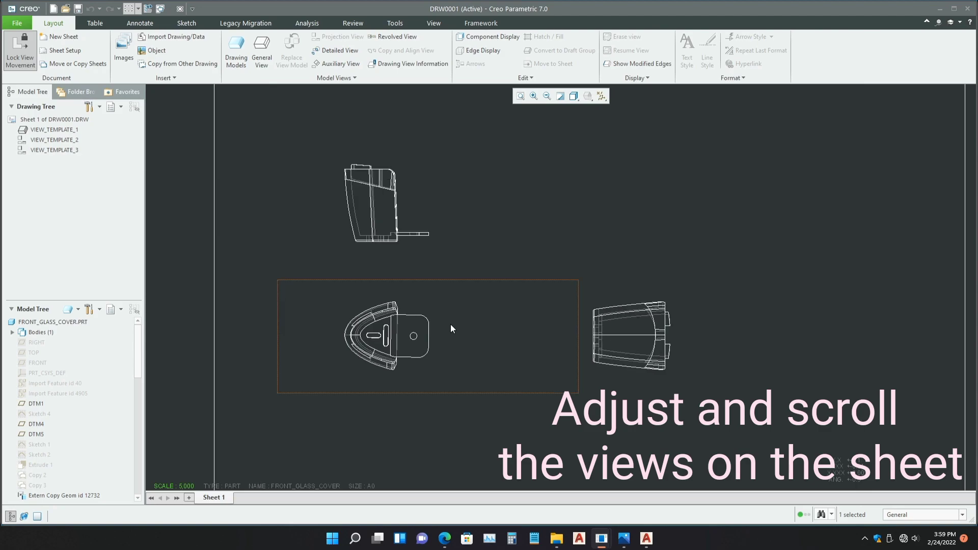
pyautogui.click(448, 341)
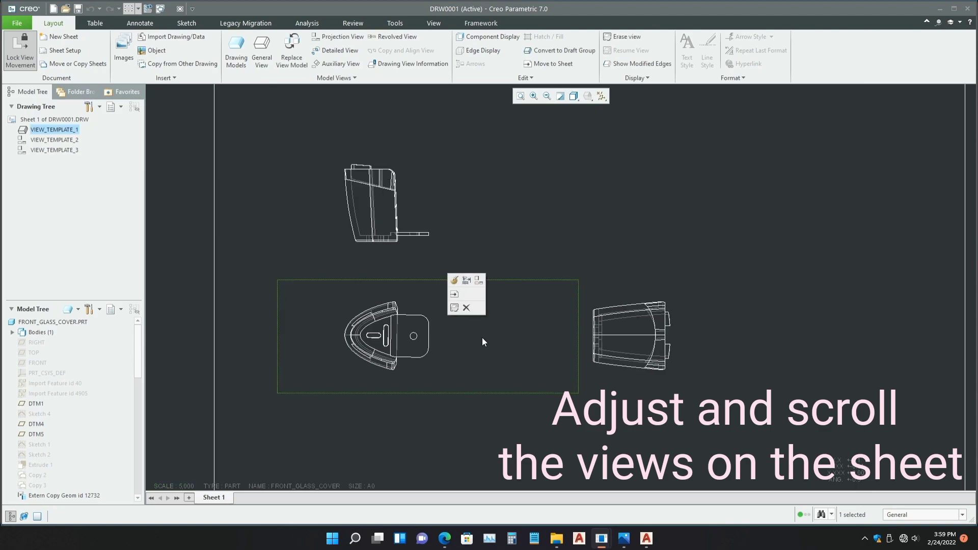
# In the lower-left view's properties, apply the Wireframe display style
pyautogui.click(456, 280)
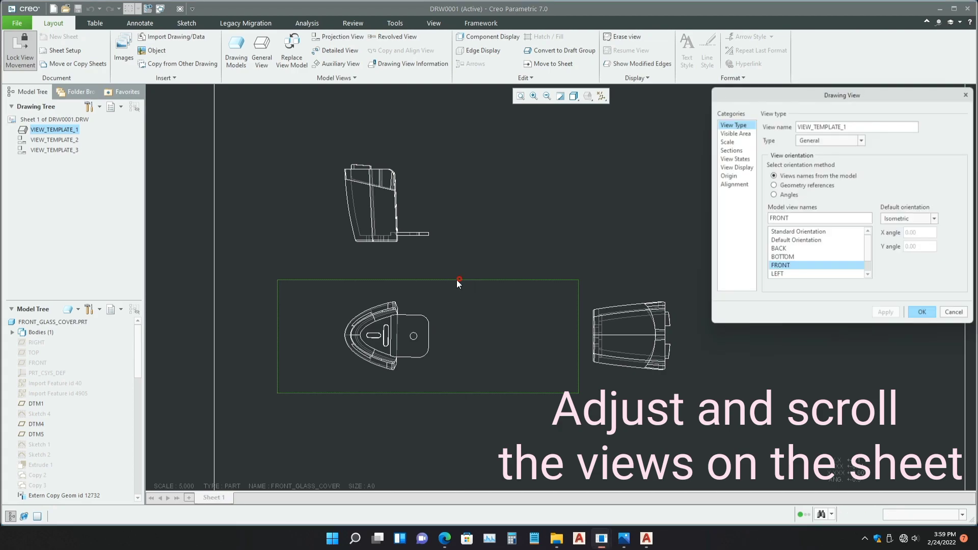
pyautogui.click(730, 150)
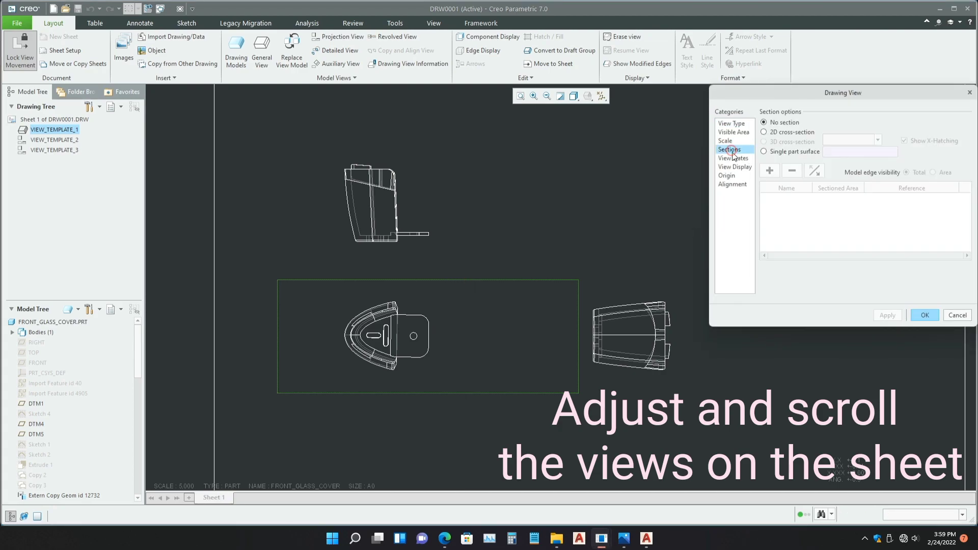
pyautogui.click(737, 124)
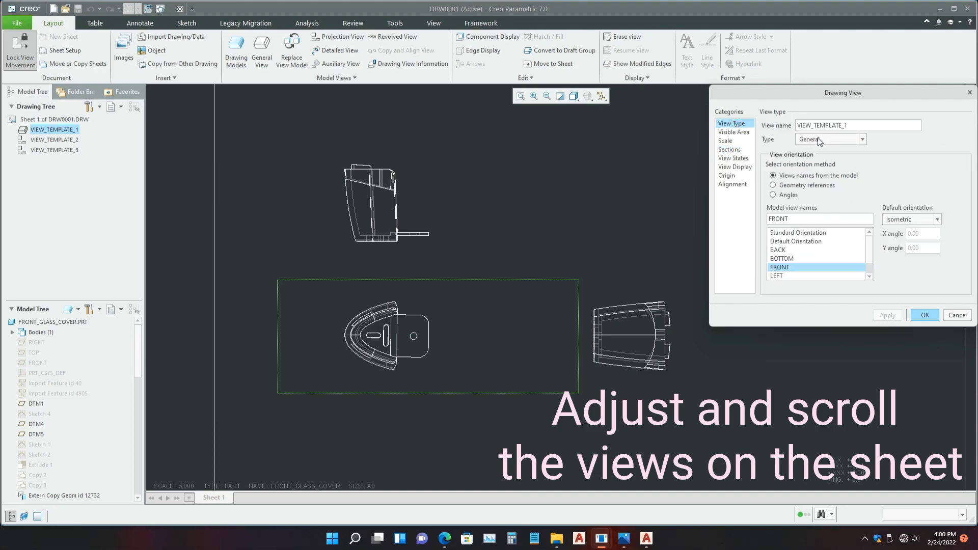
pyautogui.click(747, 132)
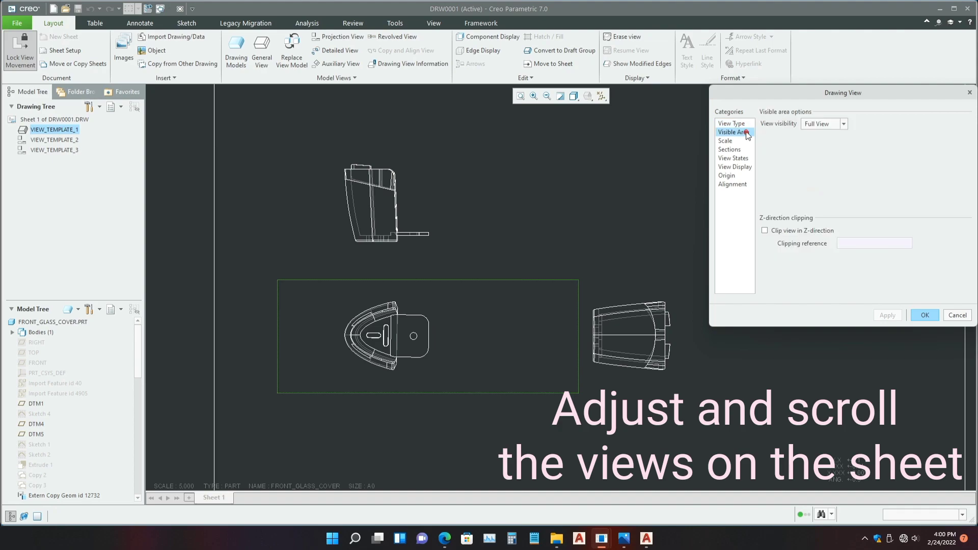
pyautogui.click(735, 166)
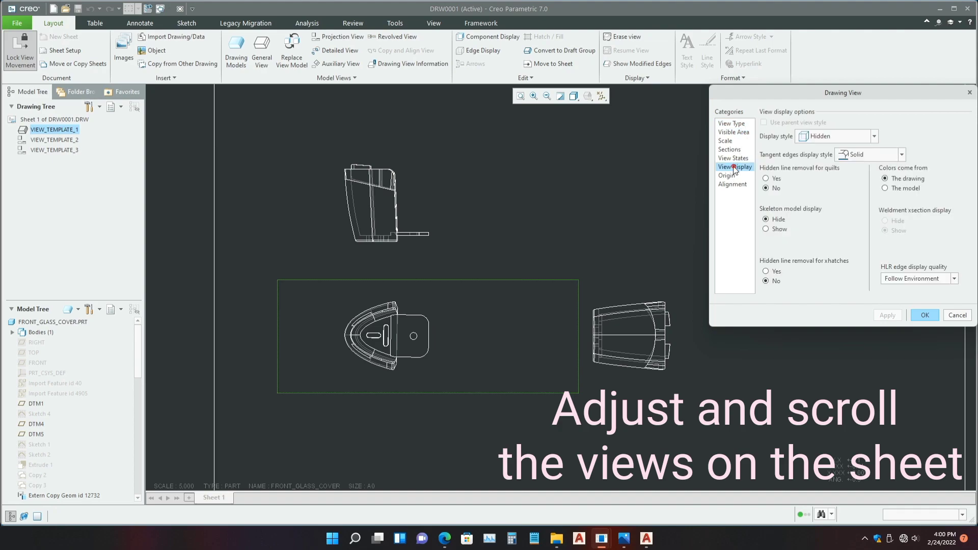
pyautogui.click(818, 140)
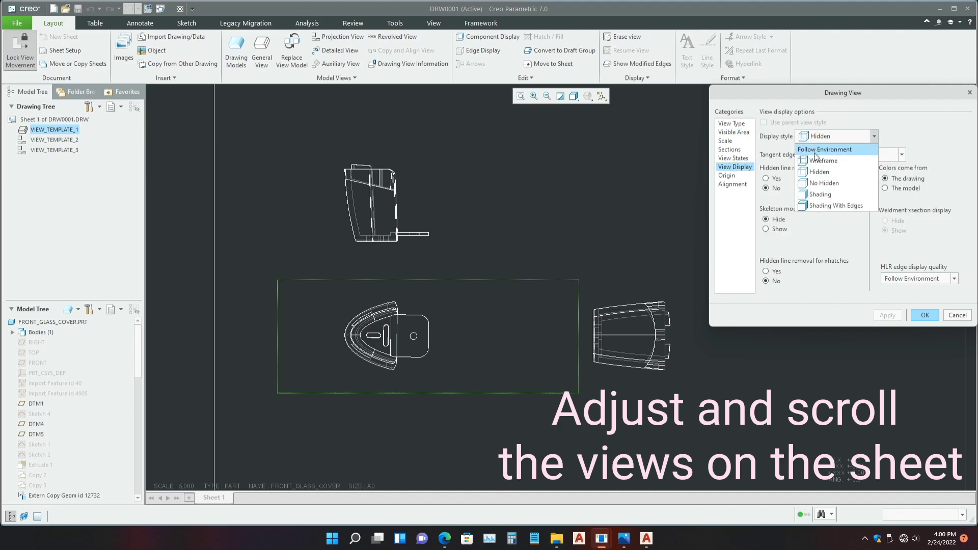
pyautogui.click(813, 160)
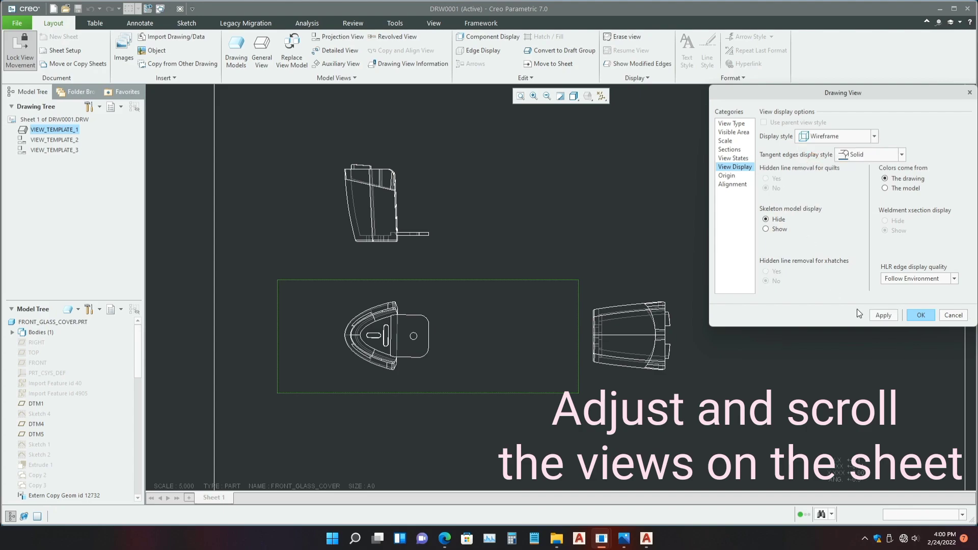
pyautogui.click(885, 315)
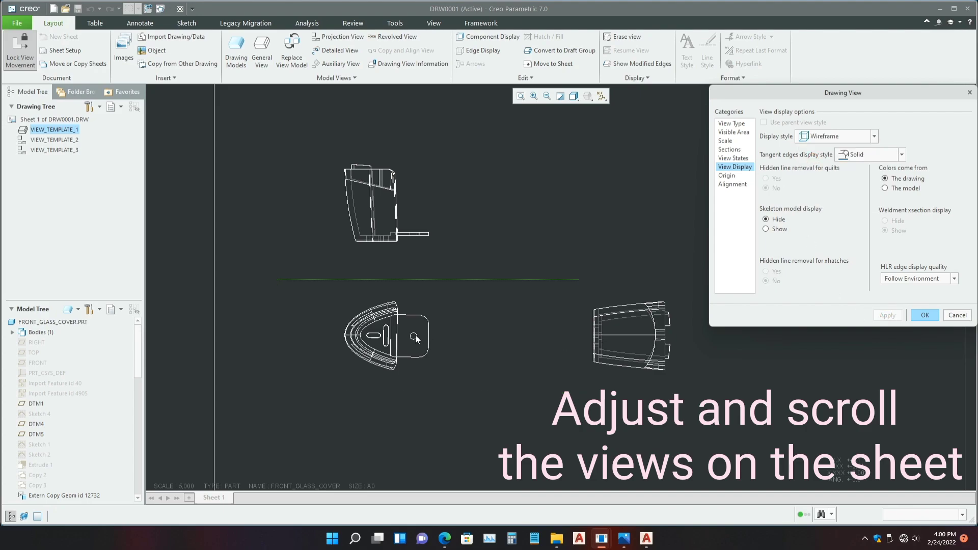
# Switch the view to No Hidden display, zoom out to see all views, and close
pyautogui.scroll(-3, 376, 343)
pyautogui.scroll(-2, 375, 339)
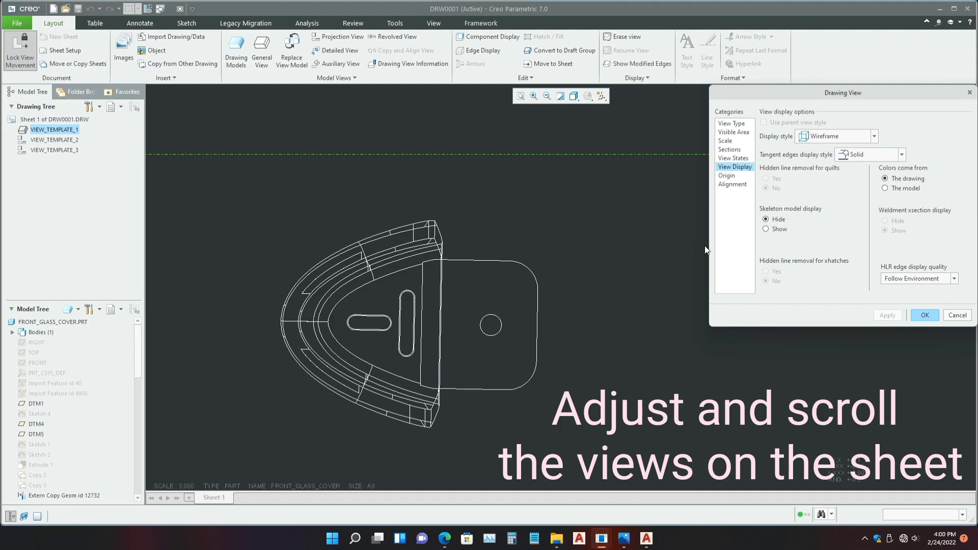
pyautogui.click(821, 138)
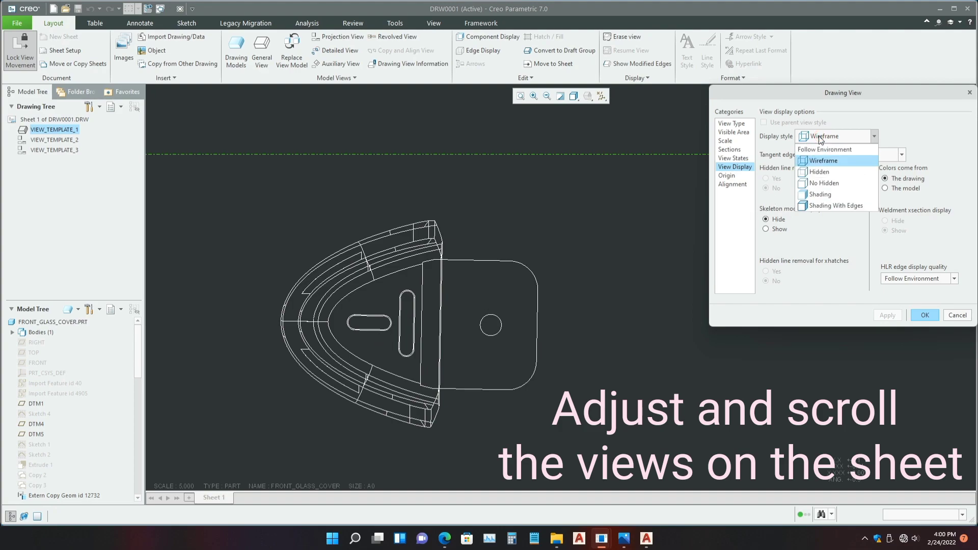
pyautogui.click(815, 183)
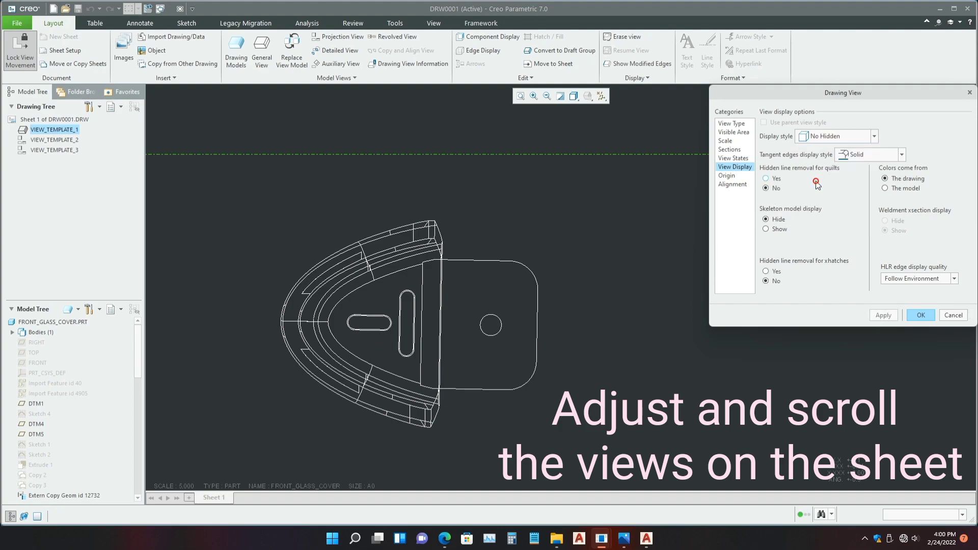
pyautogui.click(874, 316)
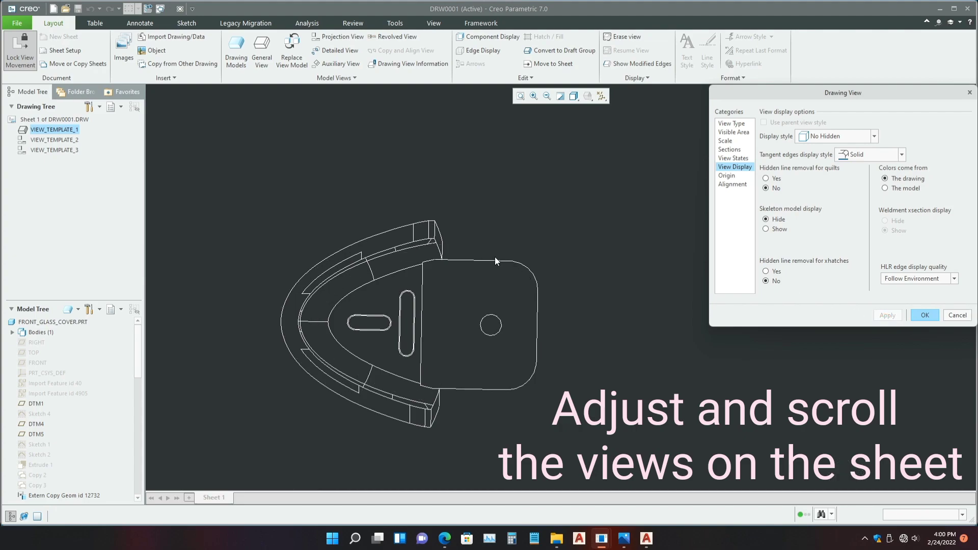
pyautogui.scroll(-1, 407, 244)
pyautogui.scroll(-1, 406, 244)
pyautogui.scroll(-1, 362, 252)
pyautogui.scroll(-1, 362, 253)
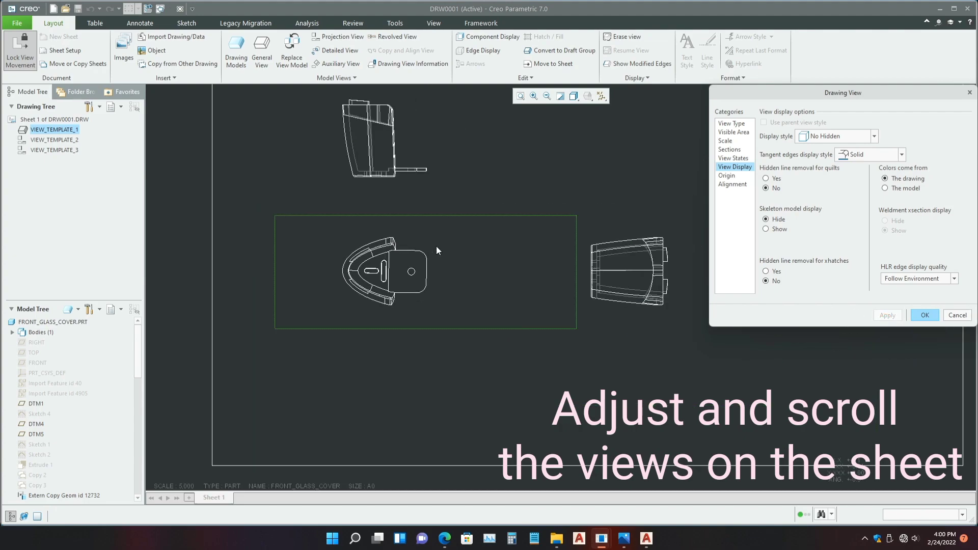
pyautogui.scroll(-1, 421, 257)
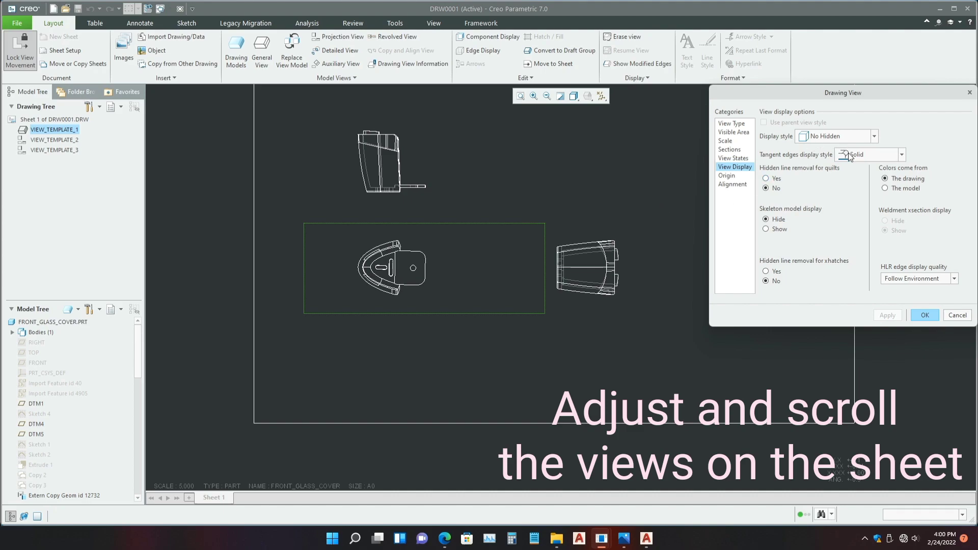
pyautogui.scroll(-1, 401, 253)
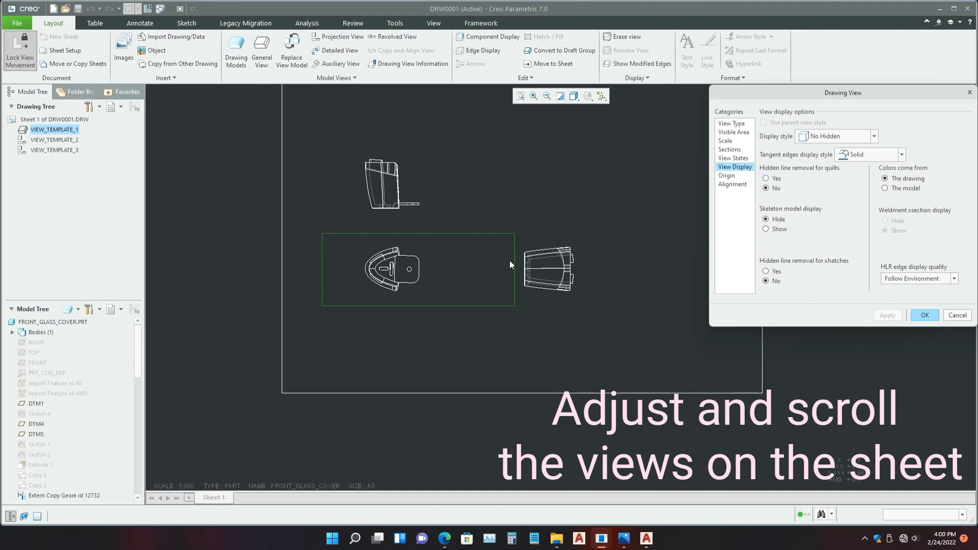
pyautogui.click(561, 281)
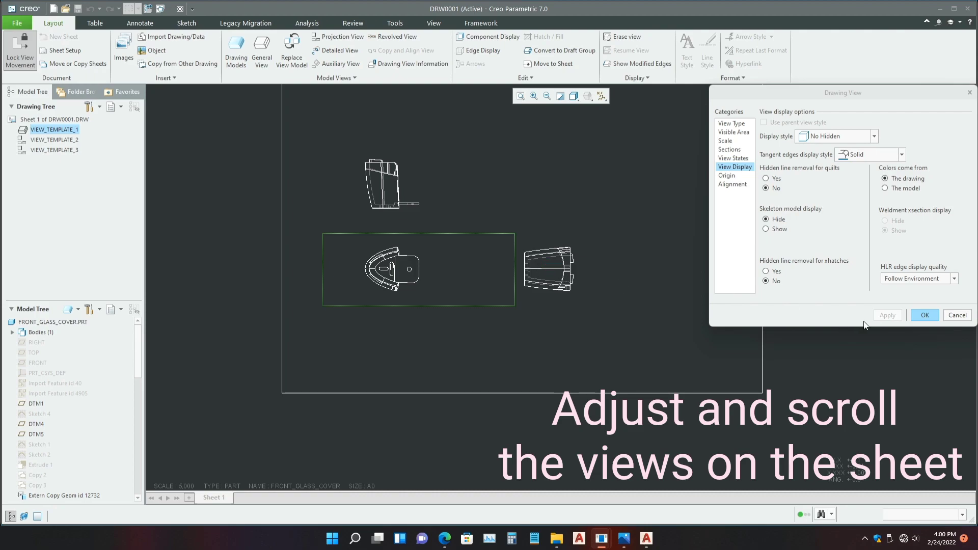
pyautogui.click(916, 315)
# Move the right-hand view's origin to X 900, Y 300 mm
pyautogui.click(550, 258)
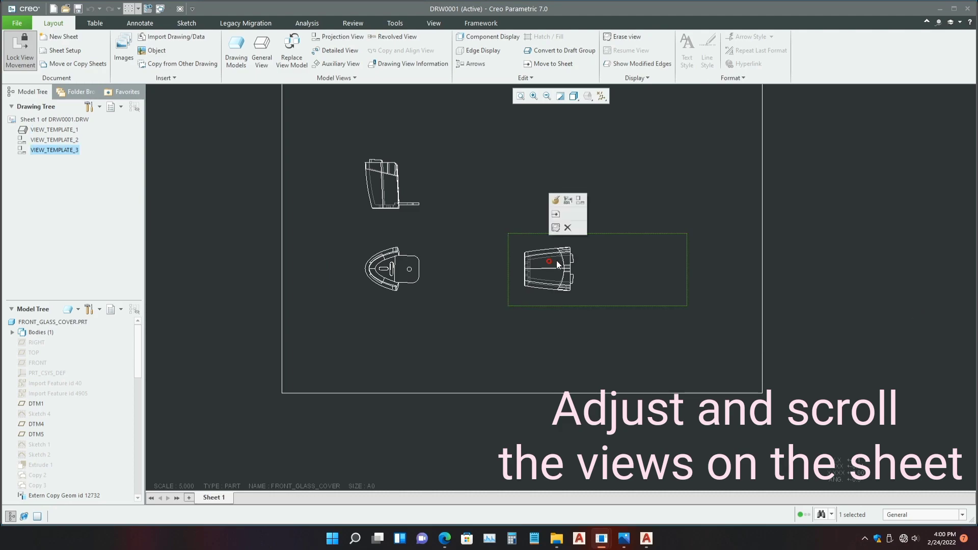
pyautogui.click(555, 199)
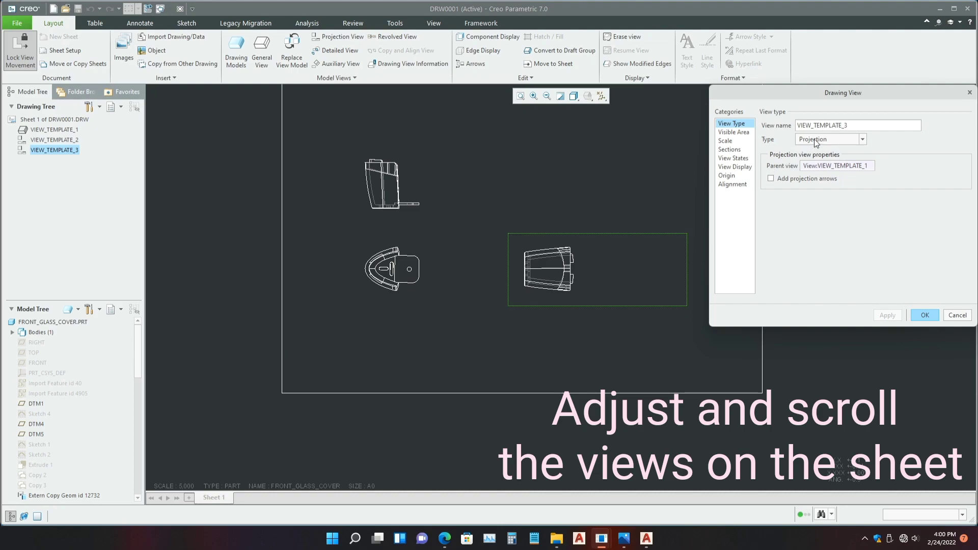
pyautogui.click(727, 175)
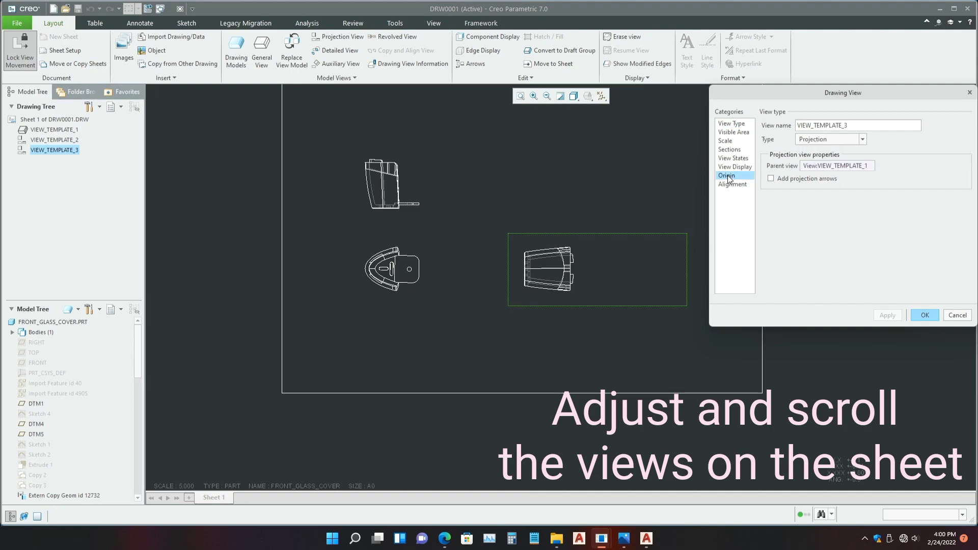
pyautogui.doubleClick(803, 167)
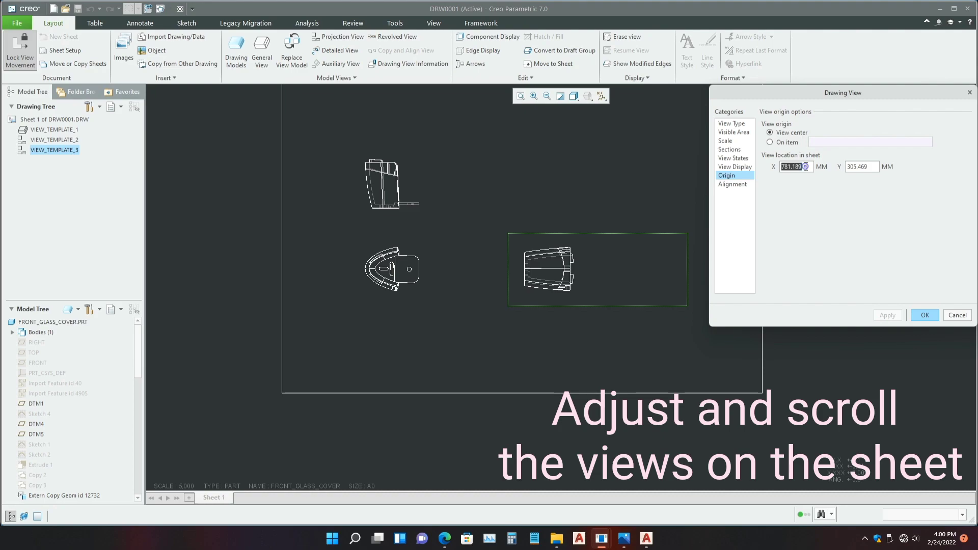
pyautogui.write('900.000')
pyautogui.doubleClick(868, 167)
pyautogui.write('300')
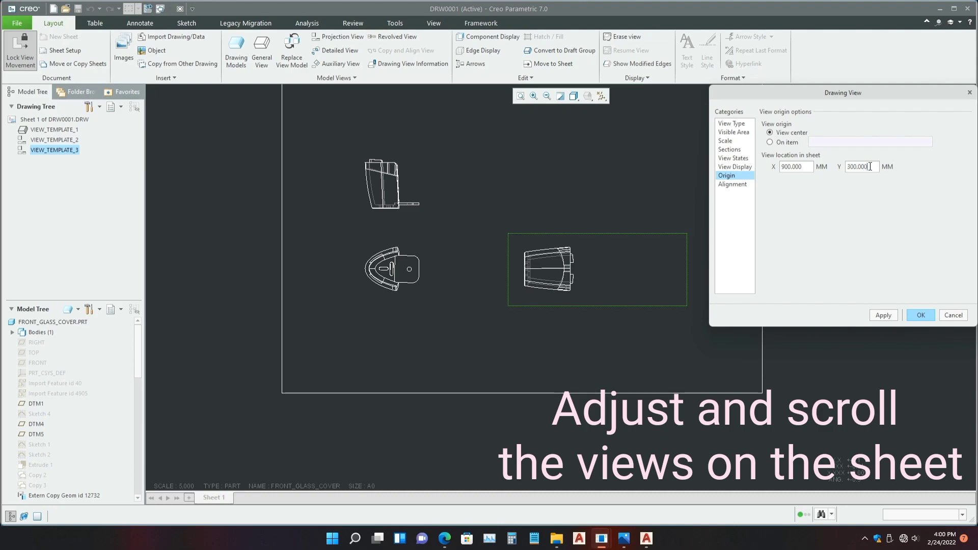
pyautogui.click(884, 317)
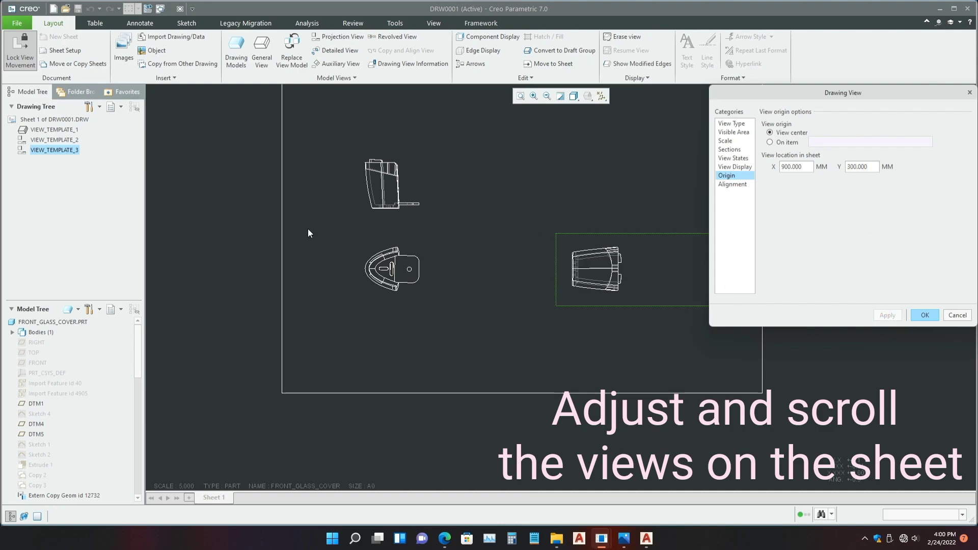
pyautogui.scroll(1, 307, 228)
pyautogui.scroll(-1, 561, 259)
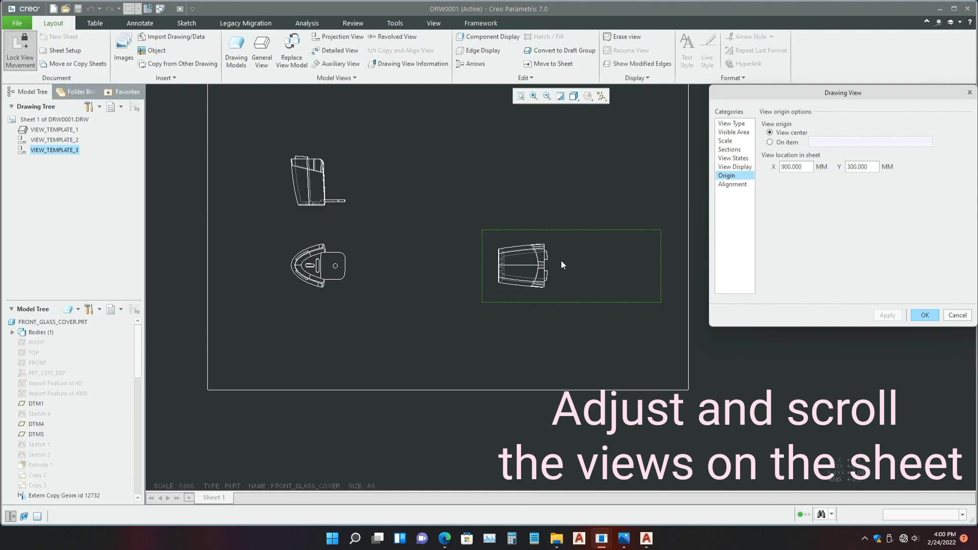
# Change the right-hand view's type to General
pyautogui.click(732, 124)
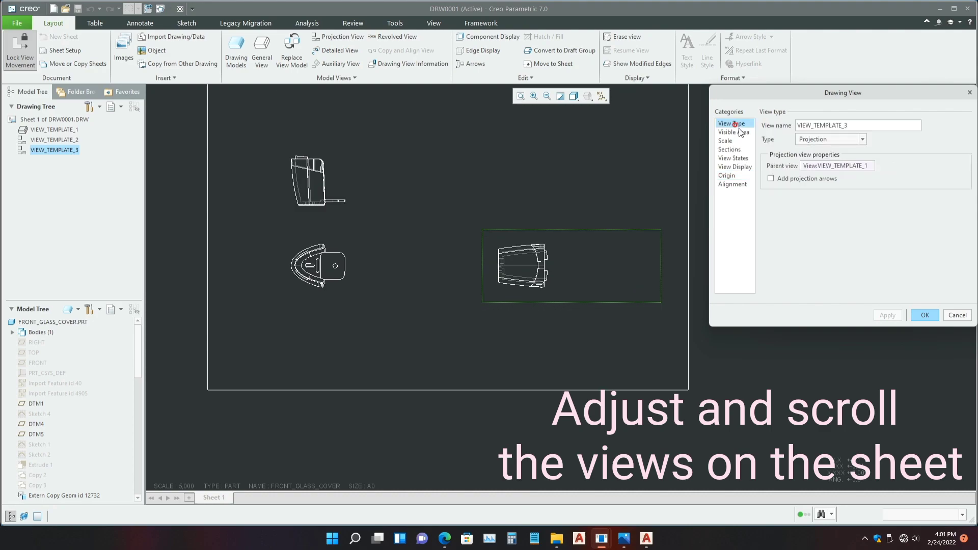
pyautogui.click(825, 139)
pyautogui.click(813, 149)
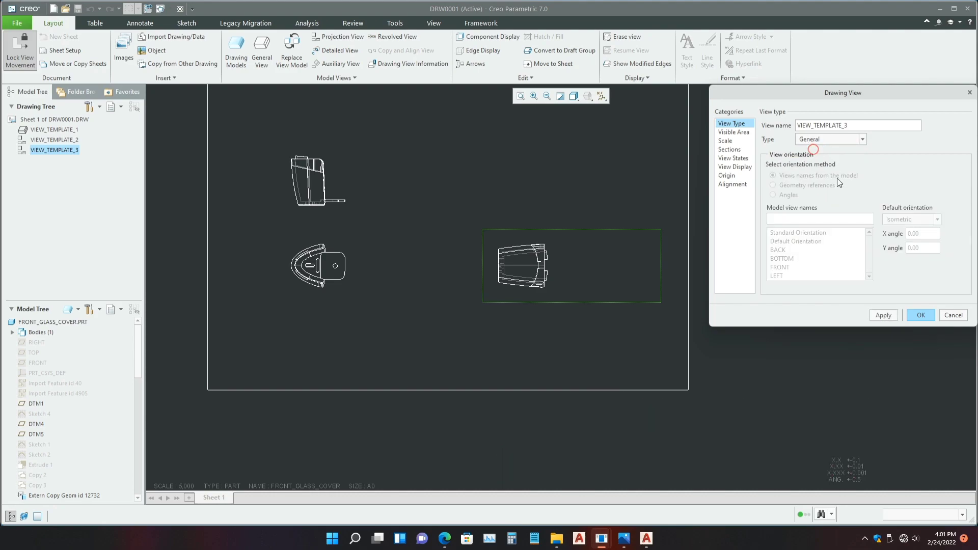
pyautogui.click(883, 315)
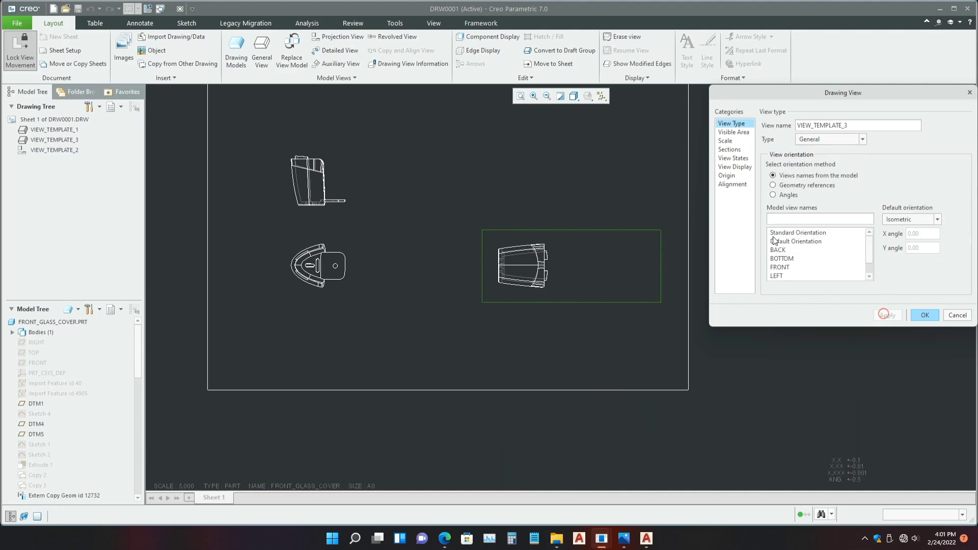
# Give the view Default Orientation set to Isometric and confirm the dialog
pyautogui.click(896, 219)
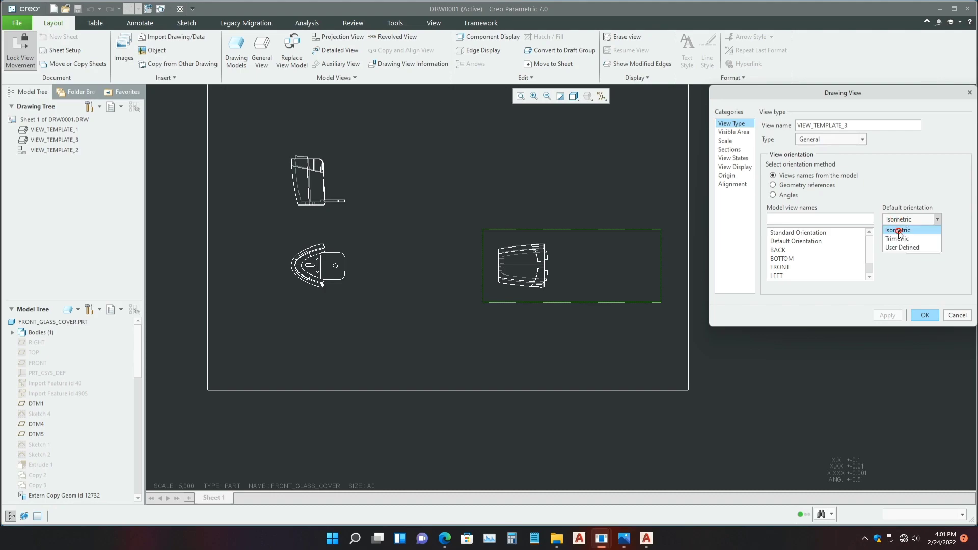
pyautogui.click(897, 231)
pyautogui.click(779, 233)
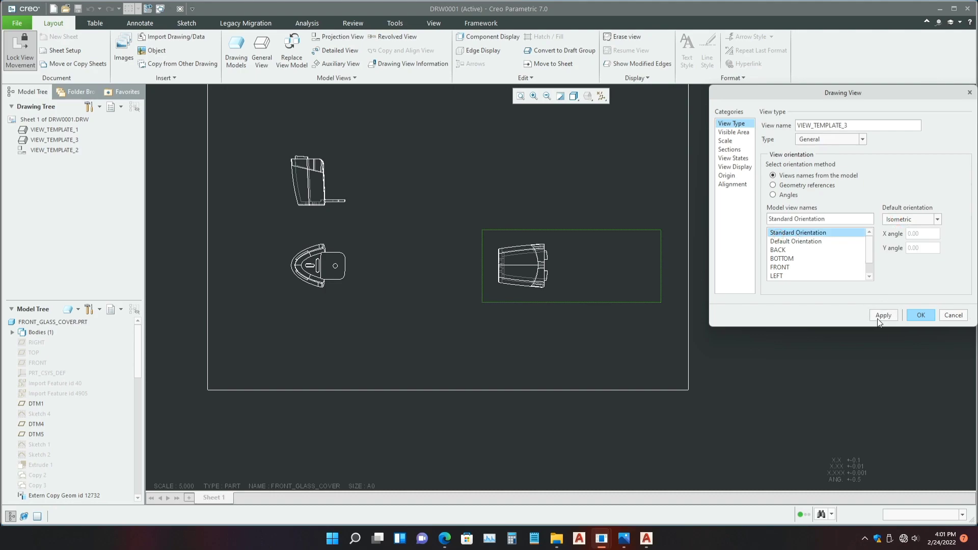
pyautogui.click(876, 318)
pyautogui.click(810, 240)
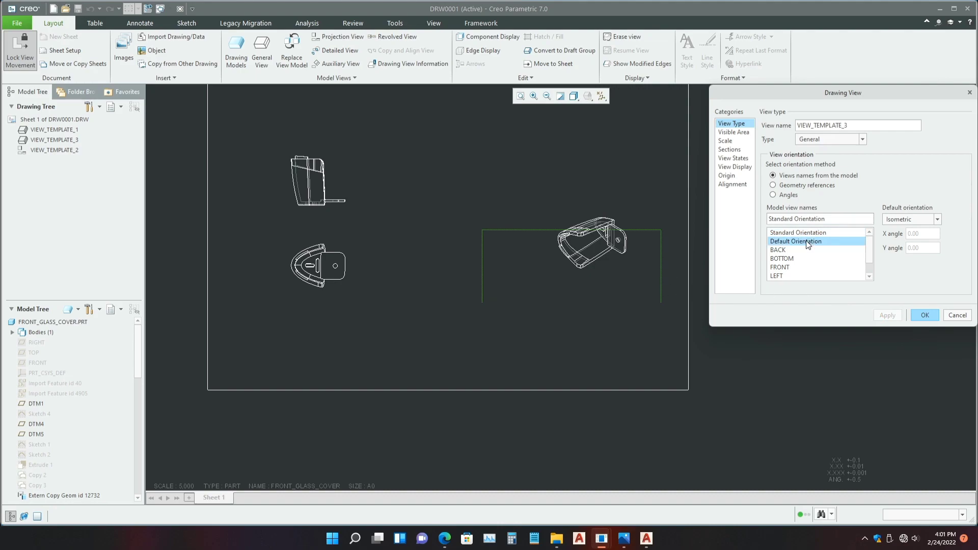
pyautogui.click(888, 315)
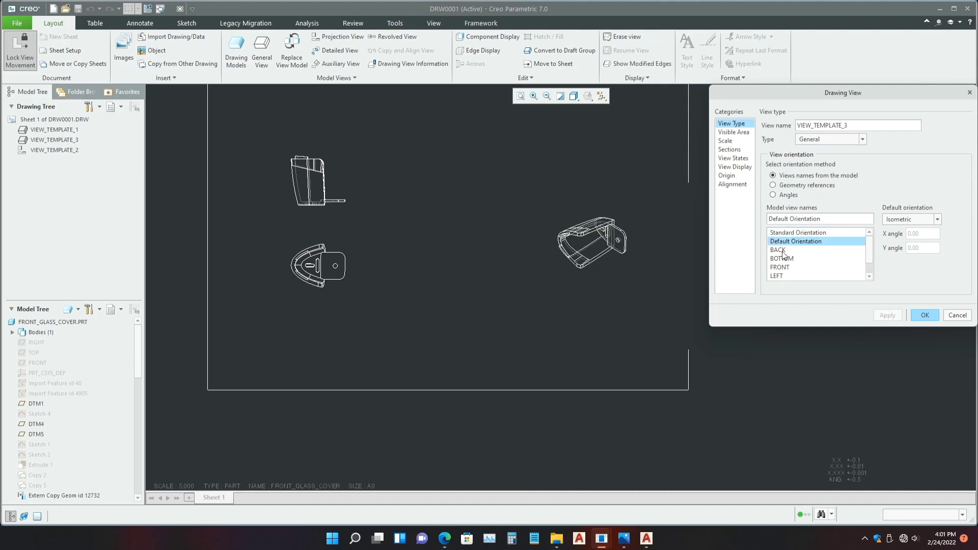
pyautogui.click(897, 238)
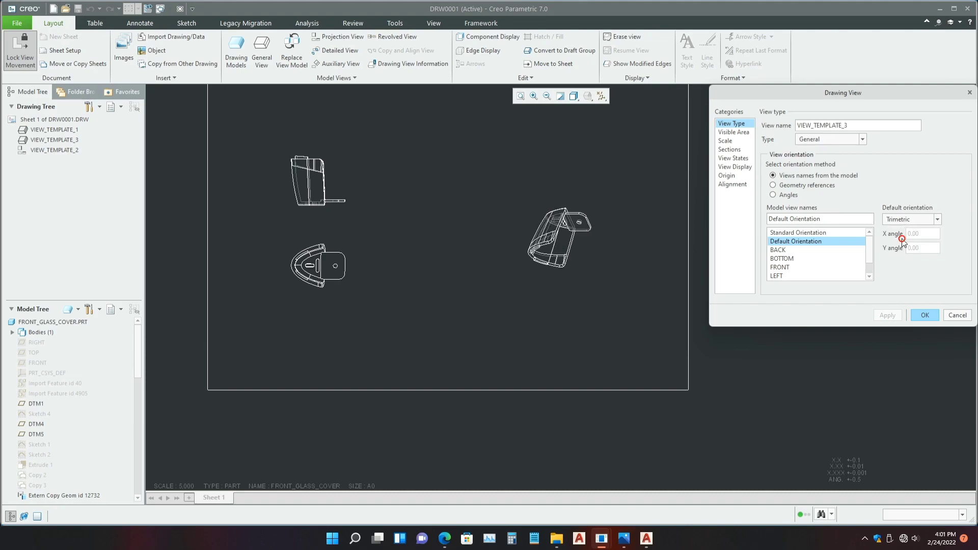
pyautogui.click(902, 217)
pyautogui.click(904, 229)
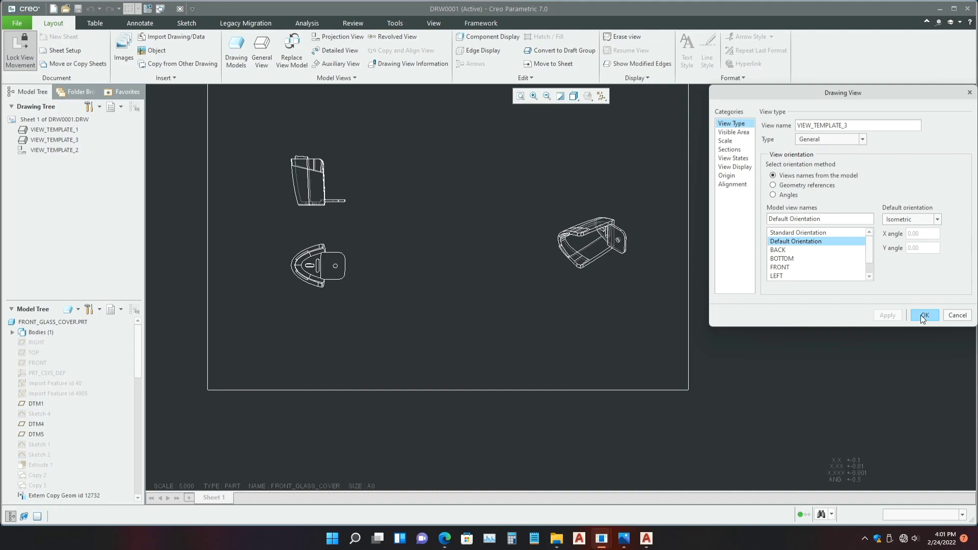
pyautogui.click(924, 314)
# Place the upper-left view's origin at X 400, Y 700 mm
pyautogui.scroll(-1, 371, 307)
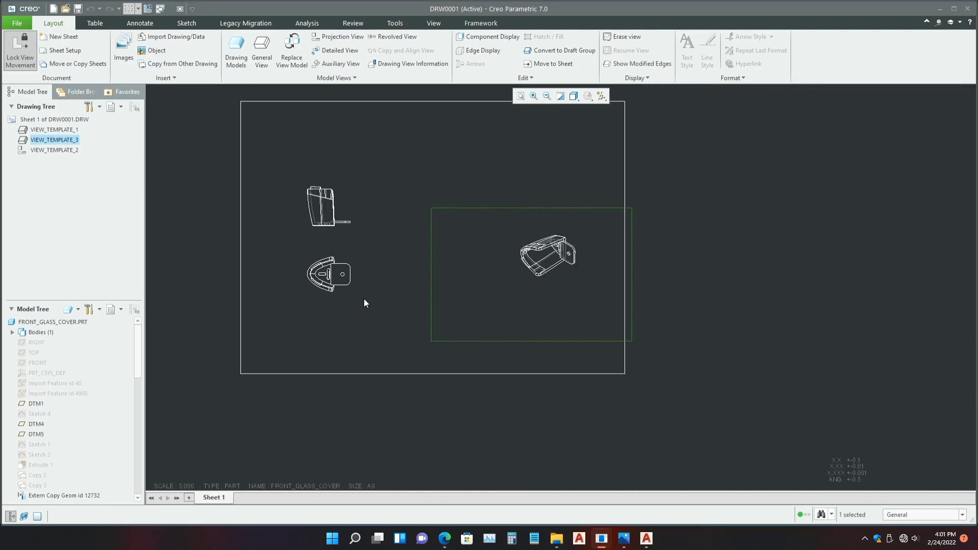
pyautogui.click(323, 223)
pyautogui.scroll(2, 322, 220)
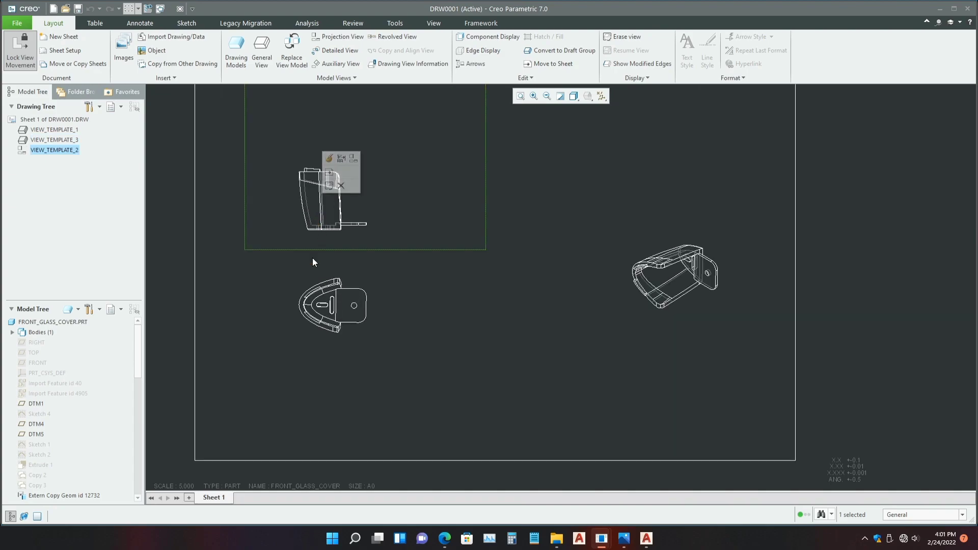
pyautogui.click(329, 158)
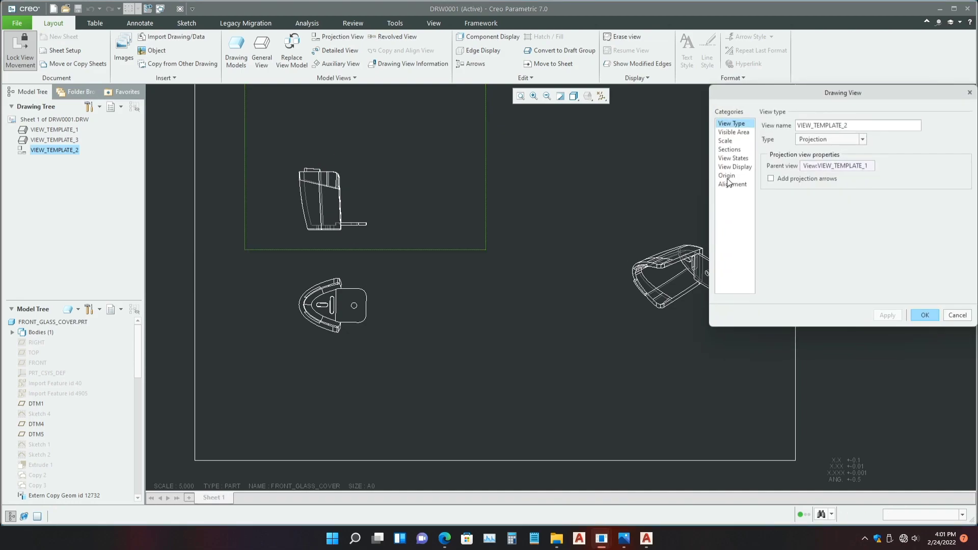
pyautogui.click(727, 175)
pyautogui.doubleClick(804, 168)
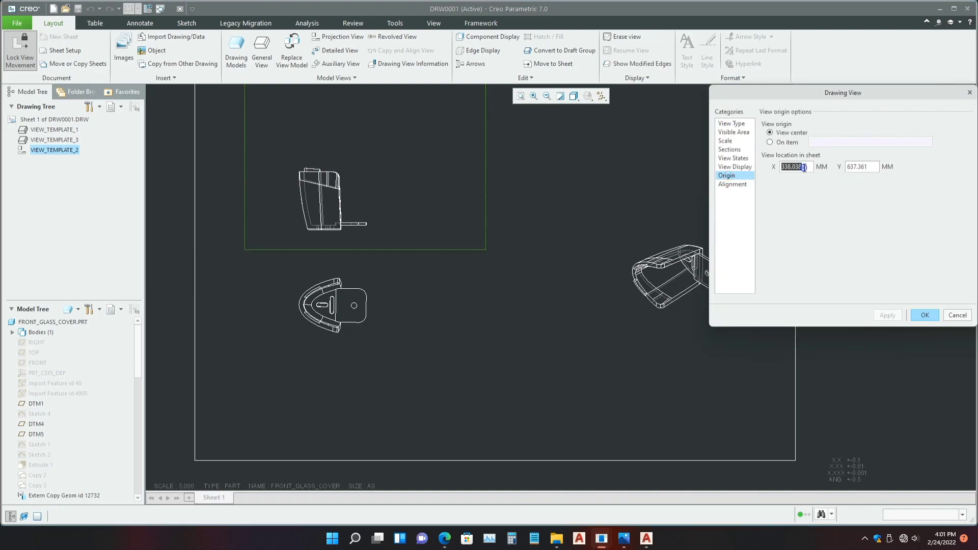
pyautogui.write('40')
pyautogui.press('Return')
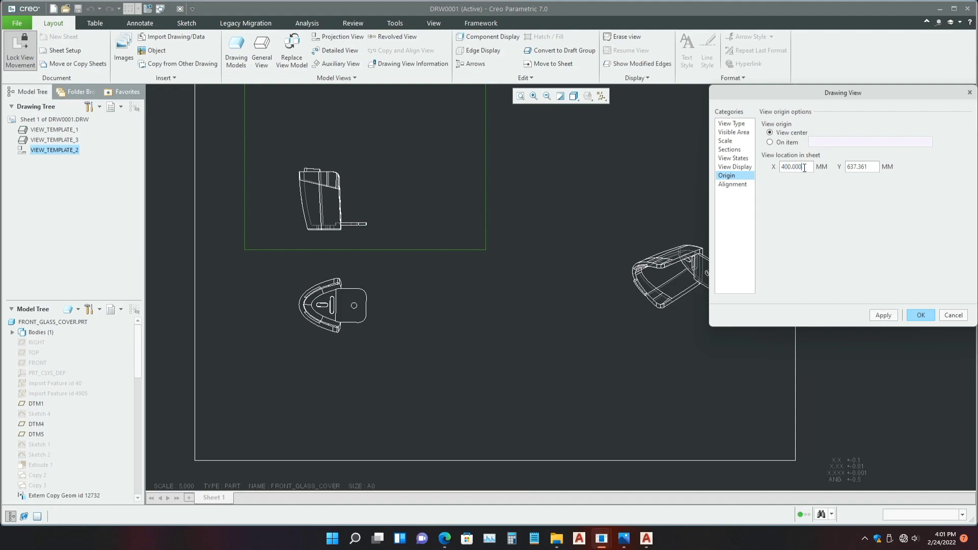
pyautogui.doubleClick(868, 166)
pyautogui.write('700')
pyautogui.press('Return')
pyautogui.click(881, 316)
# Correct the view's X location to 300 mm and close the dialog
pyautogui.scroll(-2, 383, 396)
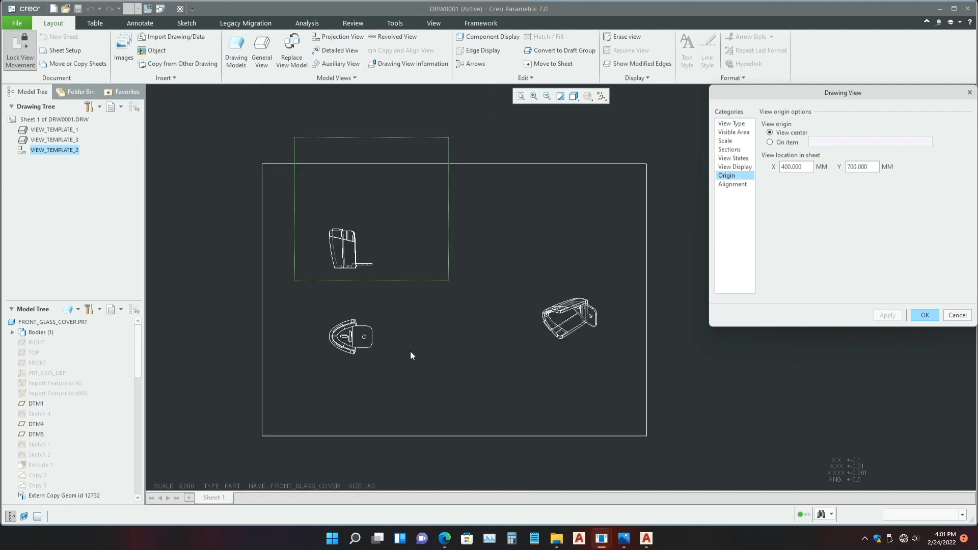
pyautogui.doubleClick(806, 168)
pyautogui.write('300')
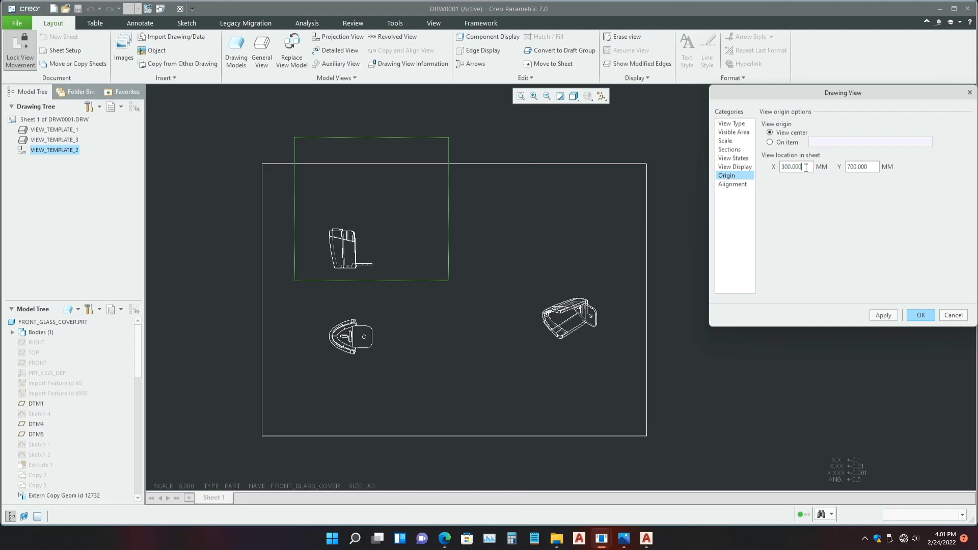
pyautogui.click(884, 316)
pyautogui.scroll(-1, 390, 319)
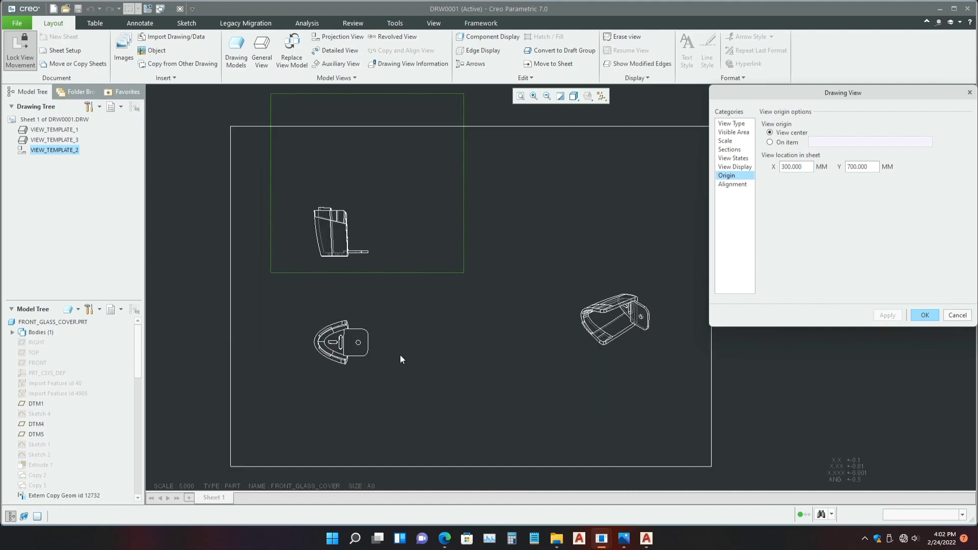
pyautogui.click(924, 315)
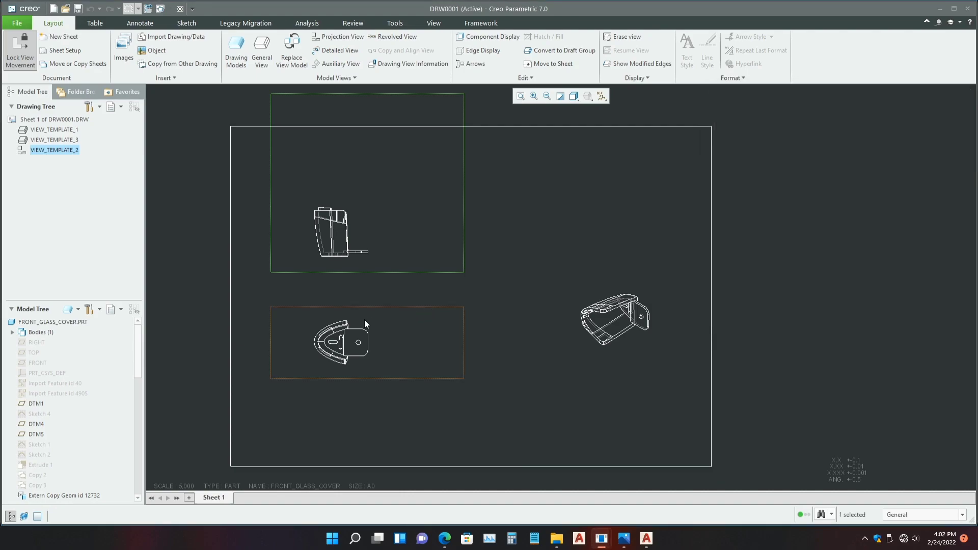
# Exit the Images editing mode that blocks saving a copy
pyautogui.click(15, 24)
pyautogui.moveTo(34, 96)
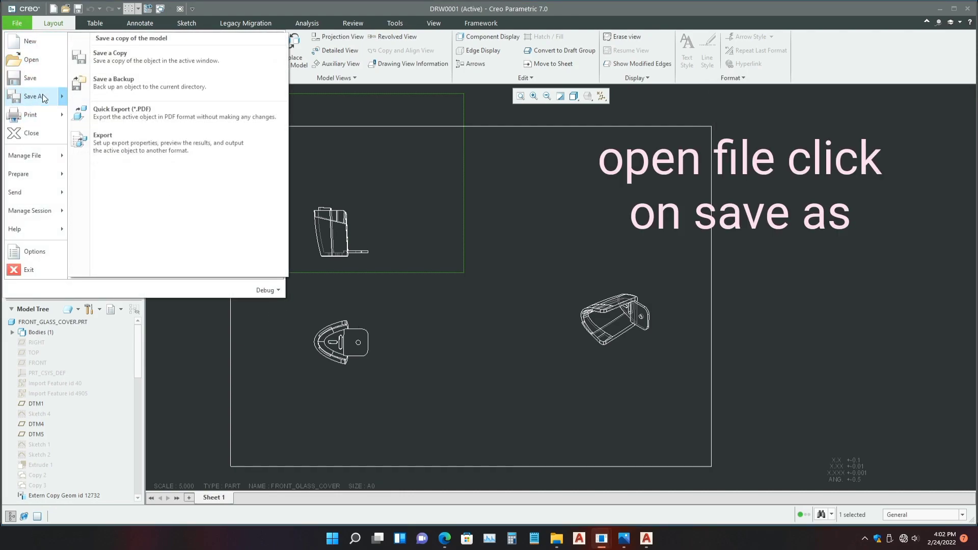
pyautogui.click(113, 62)
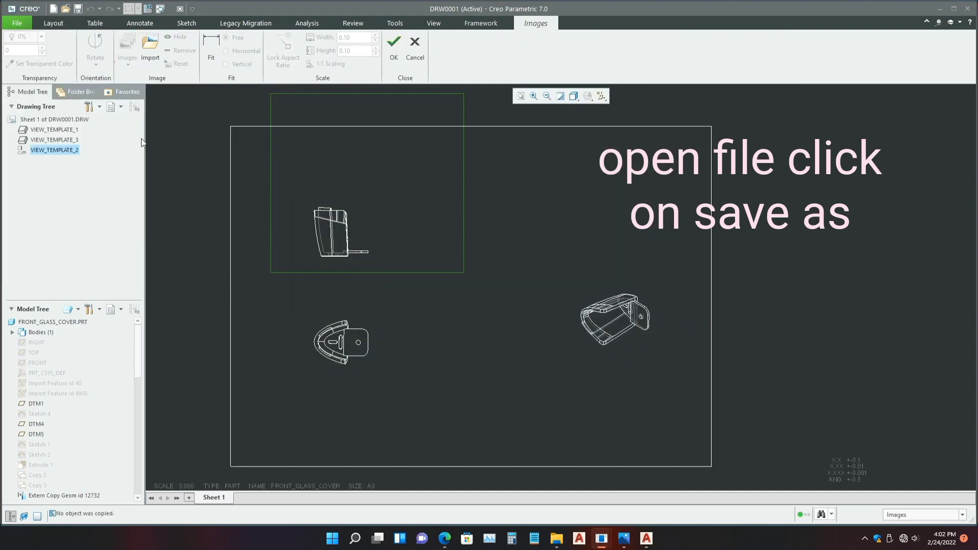
pyautogui.click(14, 25)
pyautogui.moveTo(33, 97)
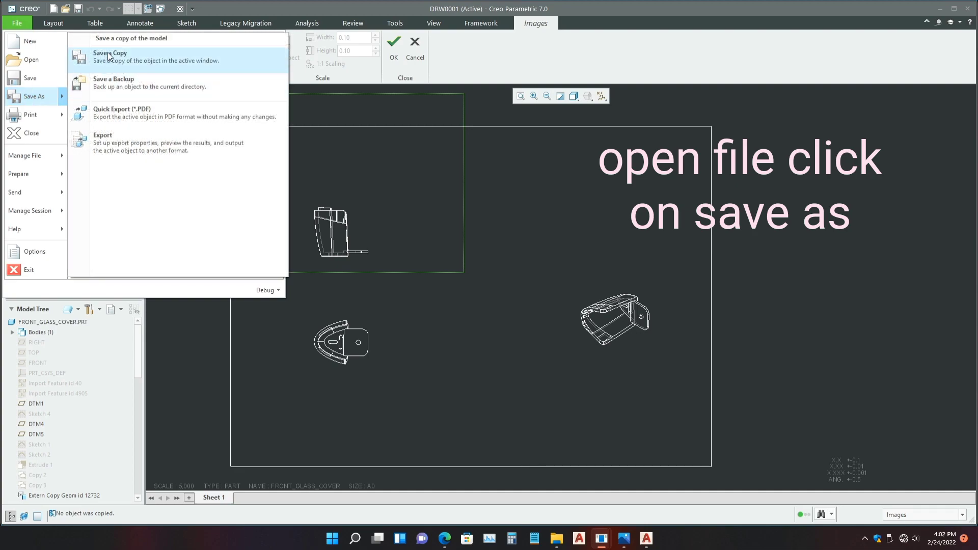
pyautogui.click(108, 56)
pyautogui.click(560, 286)
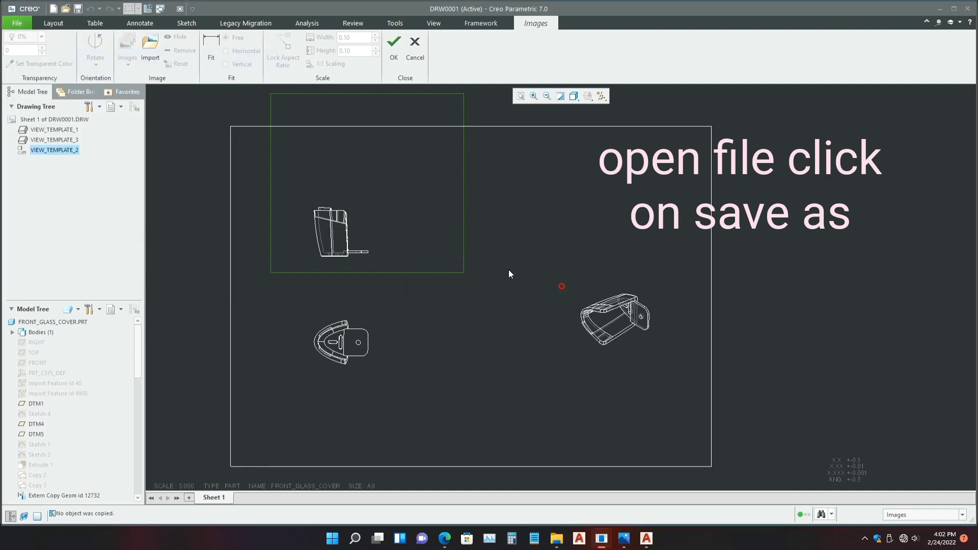
pyautogui.click(490, 24)
pyautogui.click(534, 26)
pyautogui.click(417, 48)
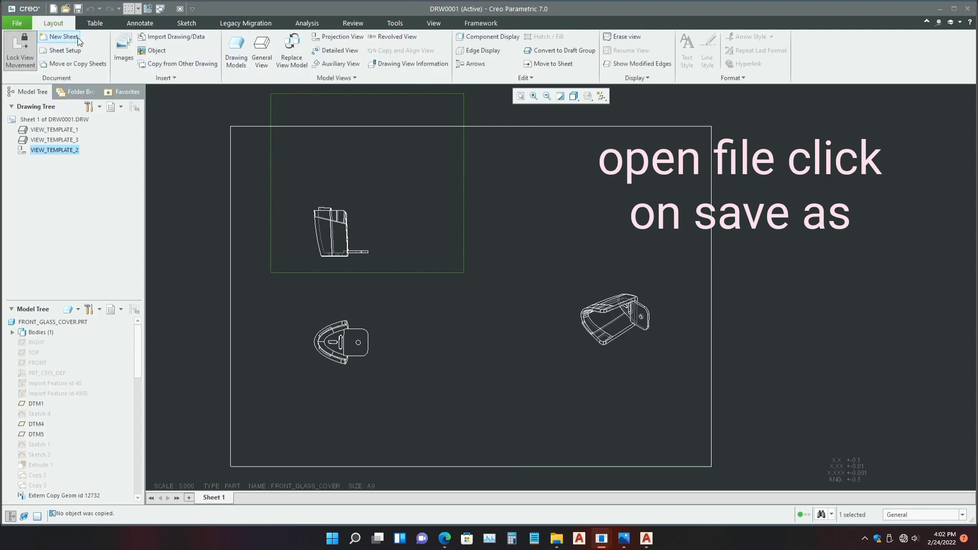
# Start Save a Copy with the file type set to DXF (*.dxf)
pyautogui.click(14, 25)
pyautogui.moveTo(32, 97)
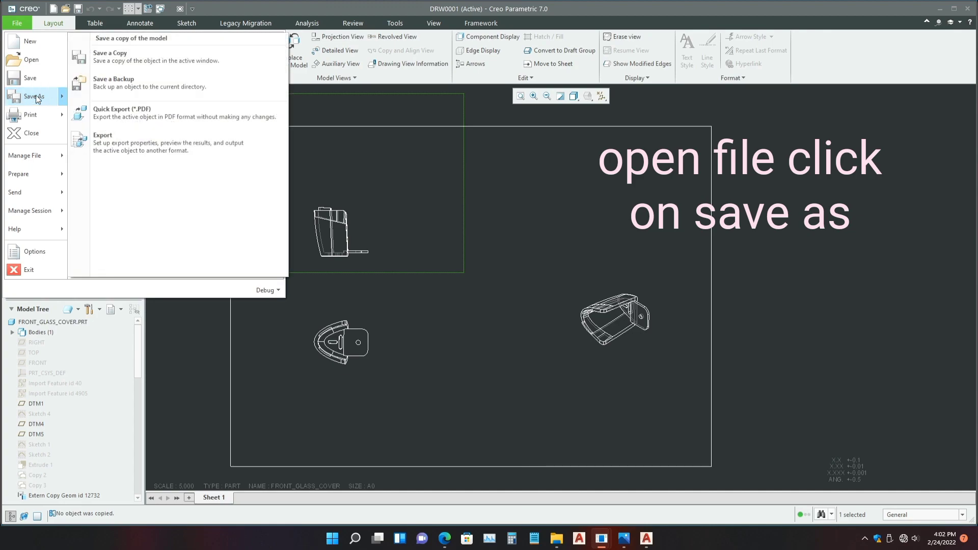
pyautogui.click(110, 56)
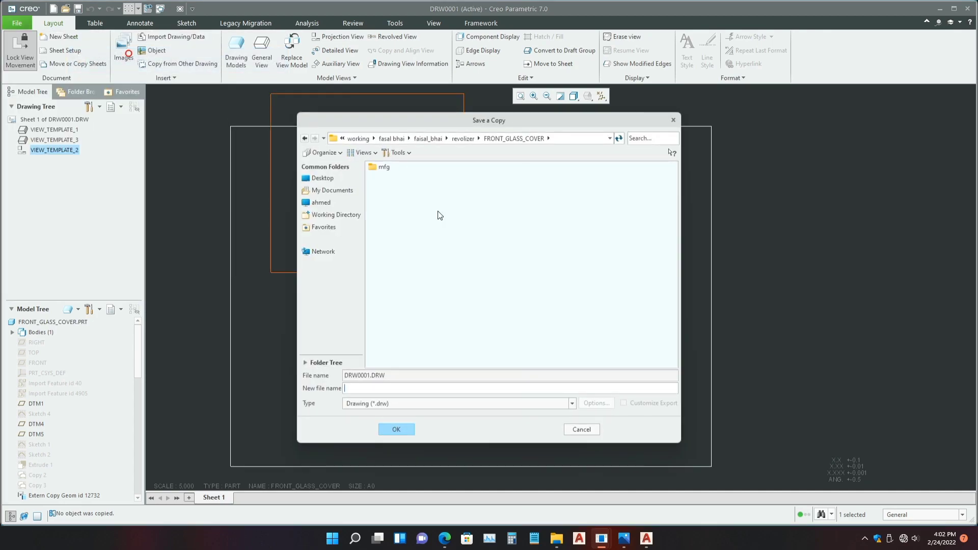
pyautogui.click(399, 407)
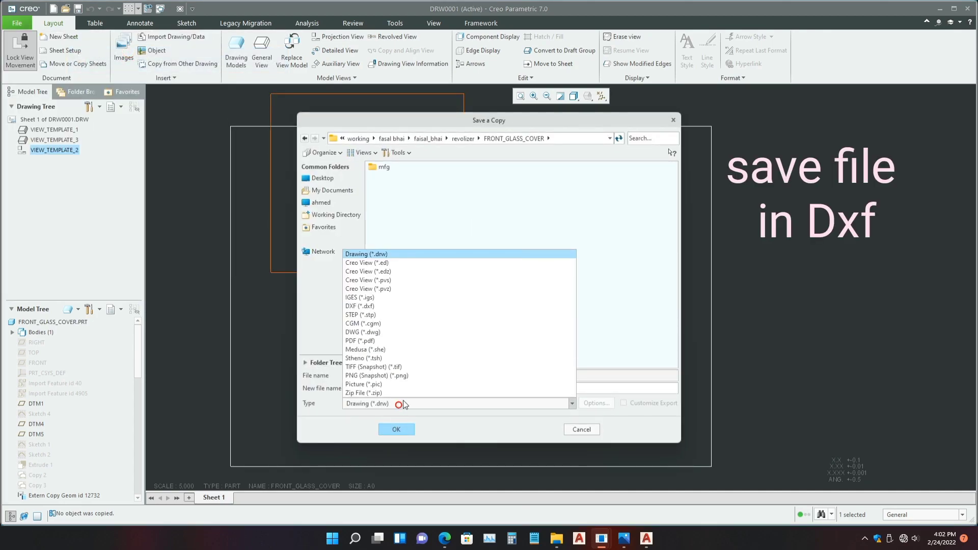
pyautogui.click(368, 307)
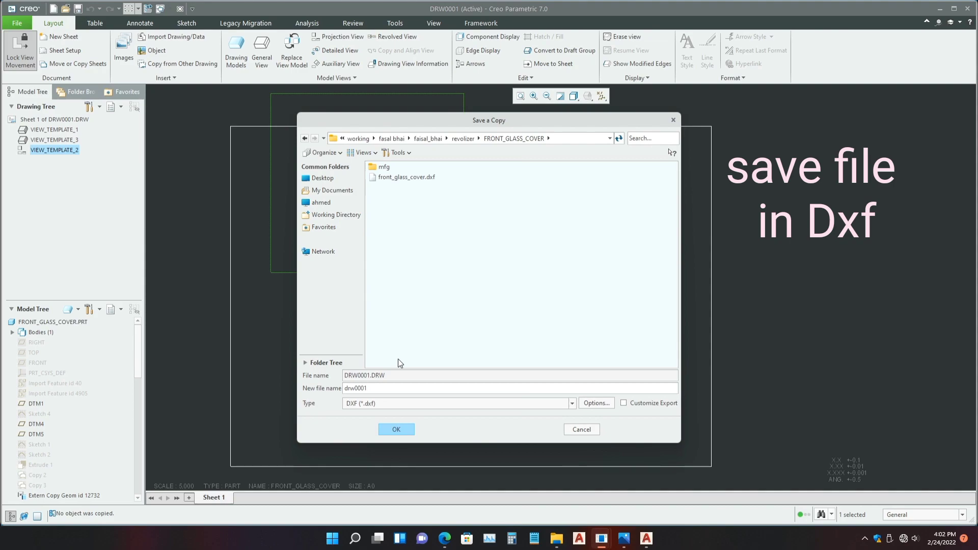
# Save the export as file 1 in DXF version 2000 format, then bring AutoCAD 2022 forward
pyautogui.doubleClick(382, 386)
pyautogui.write('1')
pyautogui.press('Return')
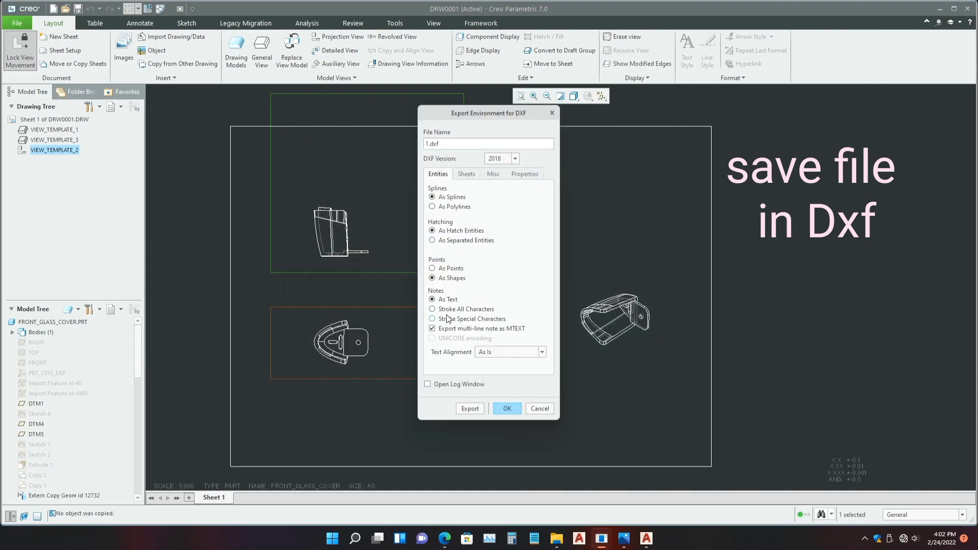
pyautogui.click(514, 158)
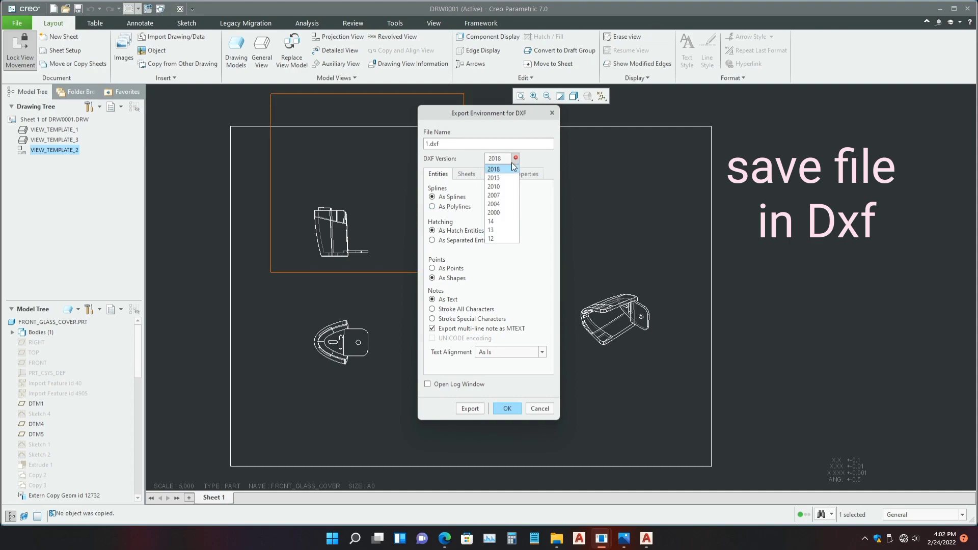
pyautogui.click(497, 212)
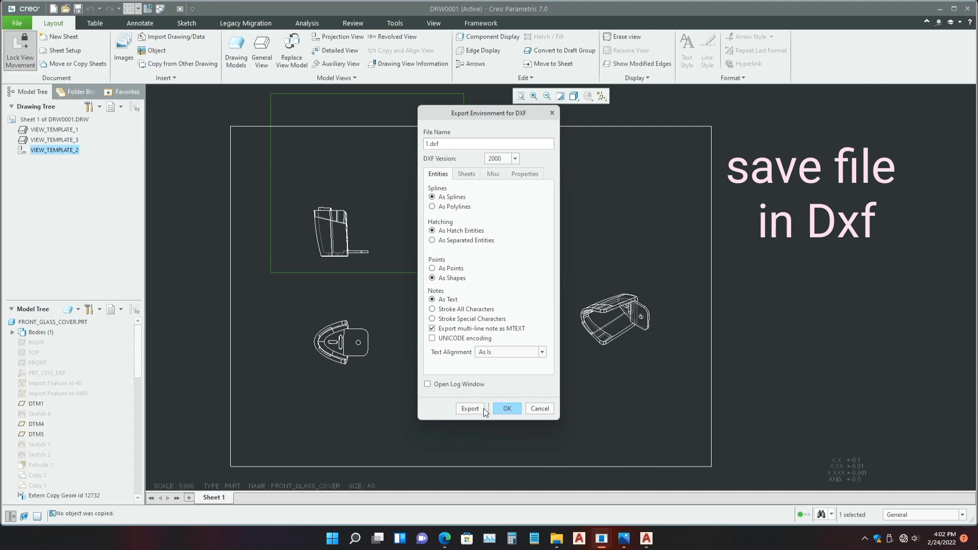
pyautogui.click(506, 409)
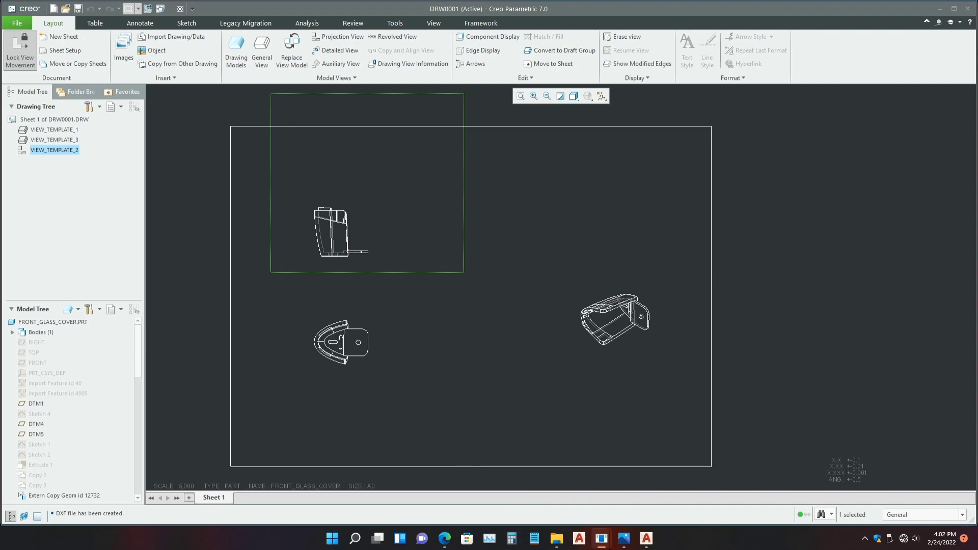
pyautogui.click(646, 538)
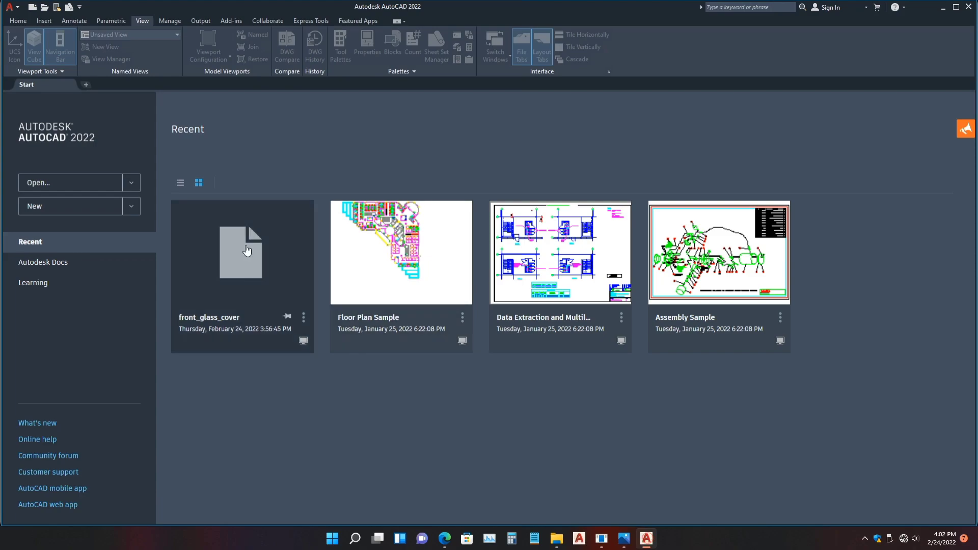
# Open 1.dxf from FRONT_GLASS_COVER in a new tab and frame the three views
pyautogui.click(44, 7)
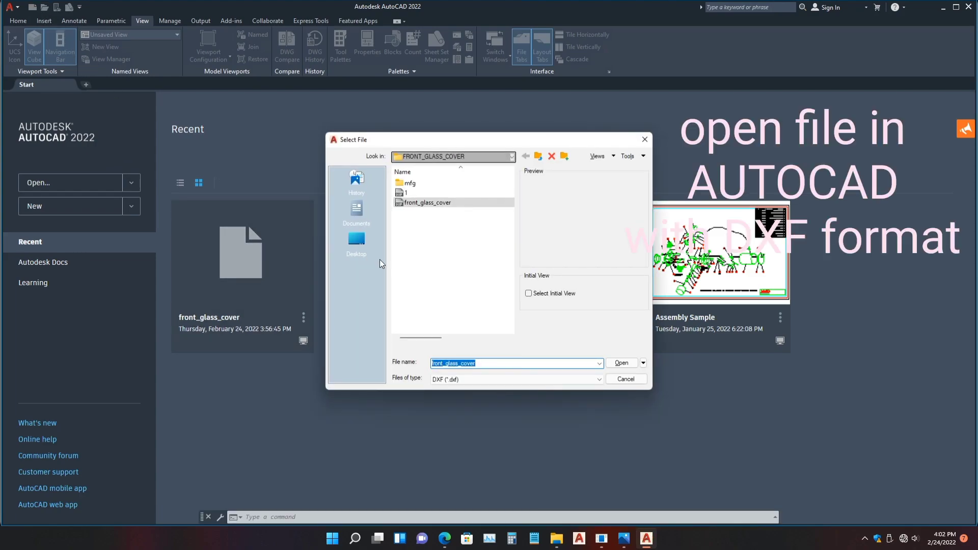
pyautogui.click(410, 193)
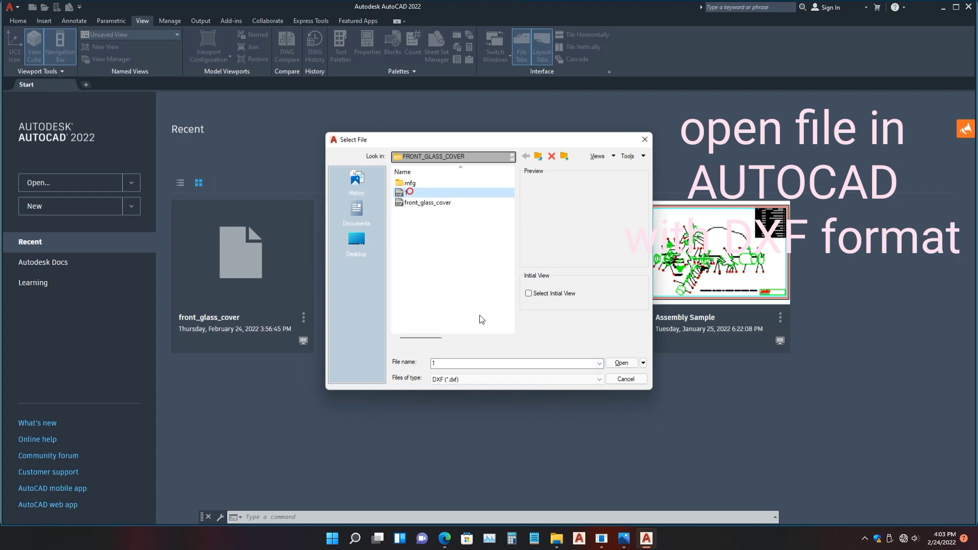
pyautogui.click(627, 363)
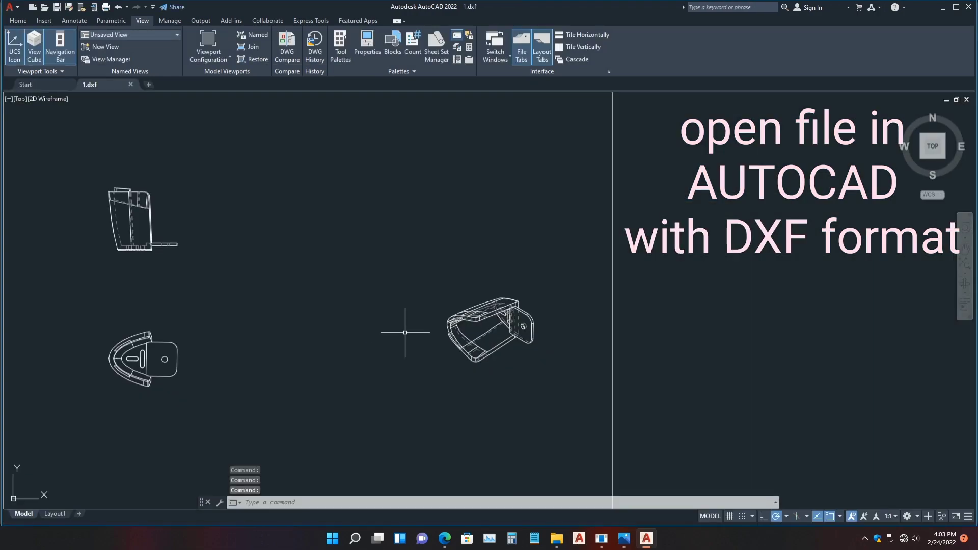
pyautogui.scroll(-4, 417, 337)
pyautogui.scroll(4, 346, 339)
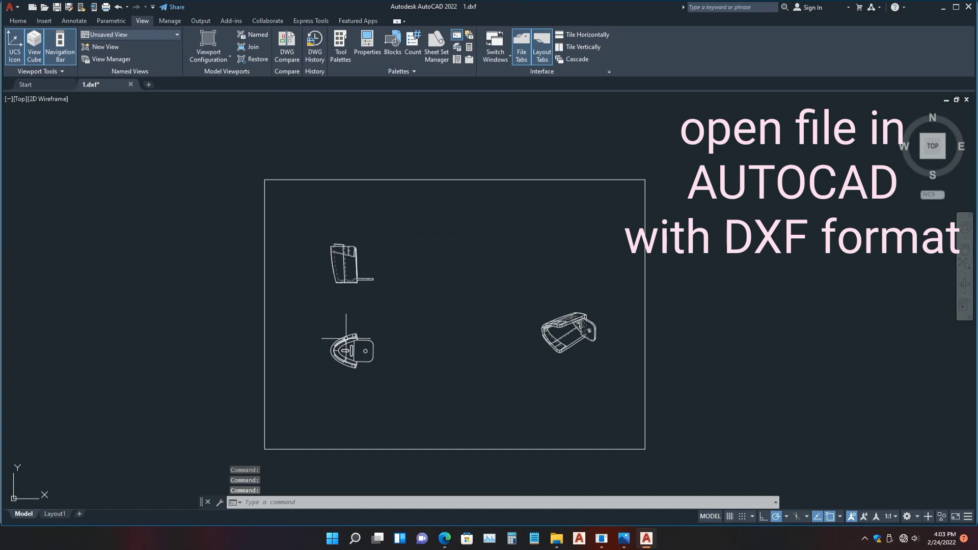
pyautogui.moveTo(374, 338); pyautogui.dragTo(323, 328, button='middle')
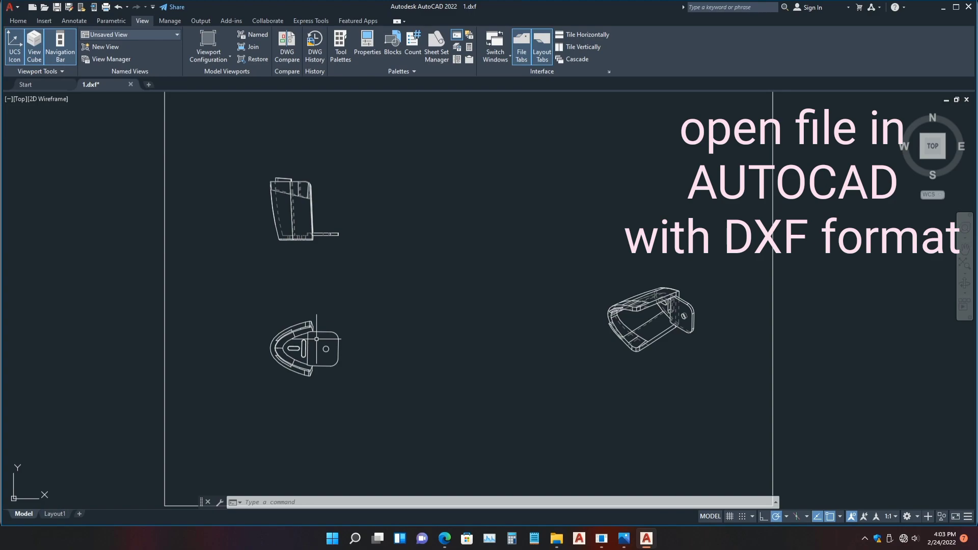
pyautogui.press('alt')
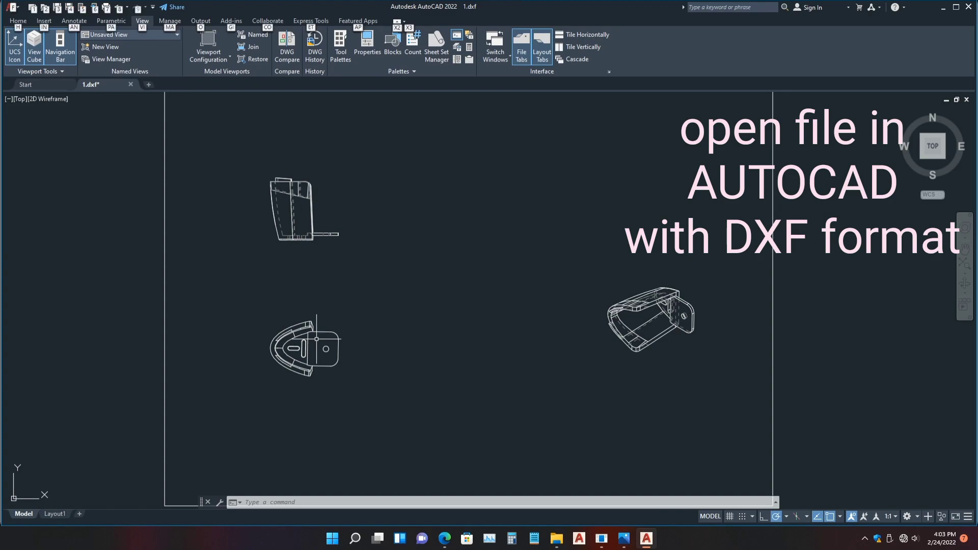